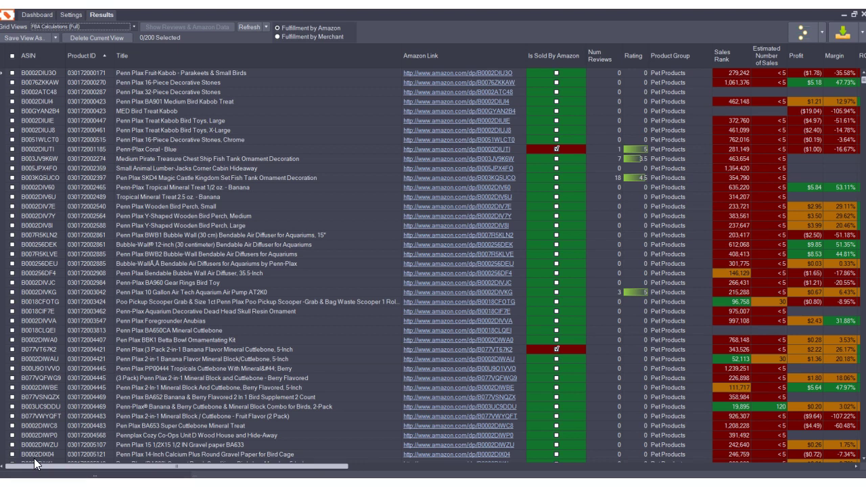
Sort the results by Package Quantity in ascending order and widen that column to show its full heading
click(164, 467)
drag(164, 467, 560, 458)
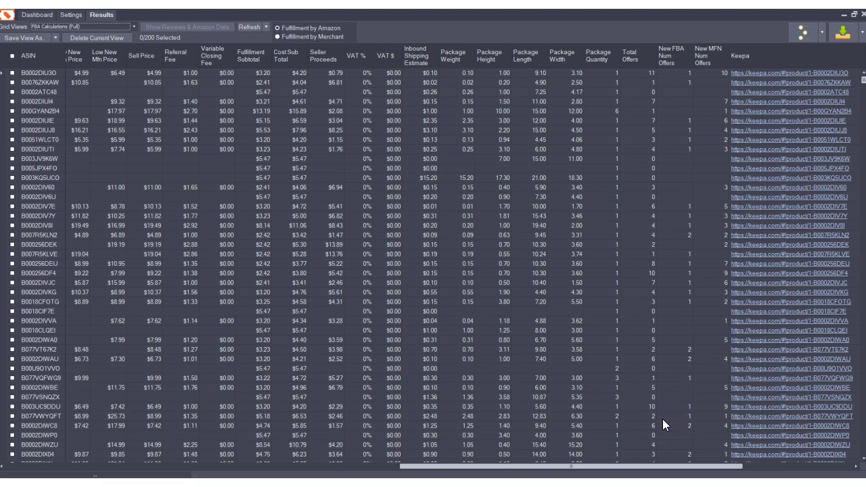
click(603, 53)
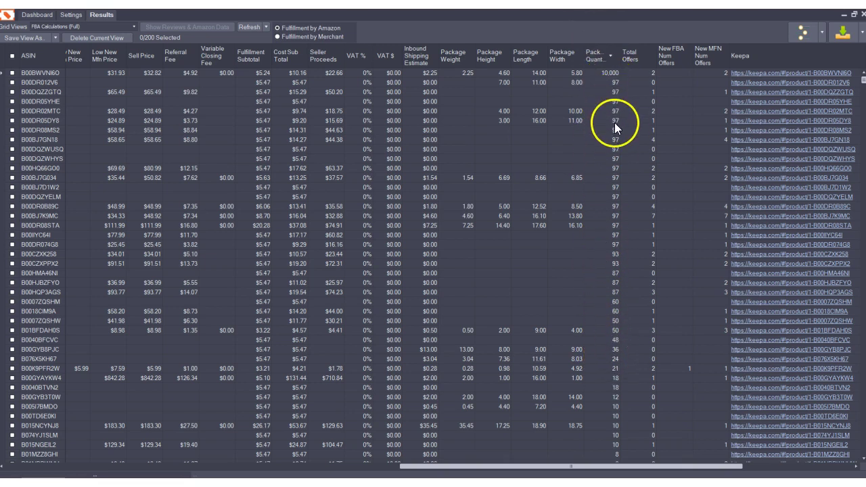
click(605, 60)
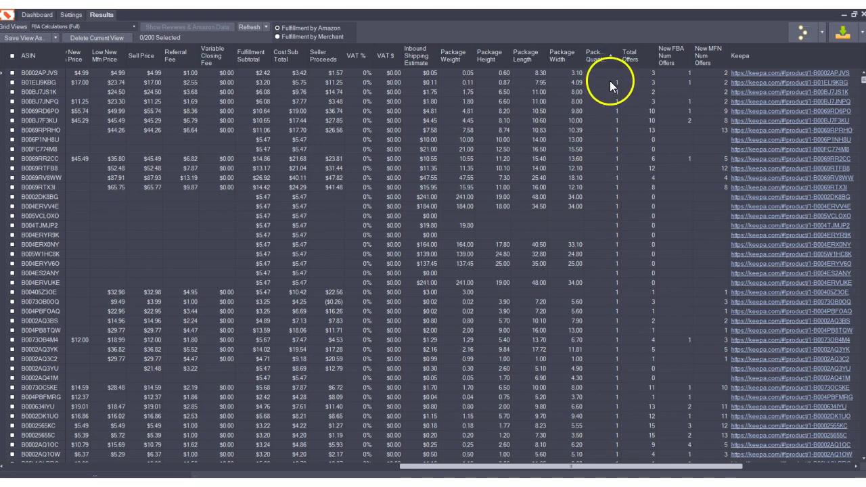
click(611, 81)
drag(612, 56, 638, 52)
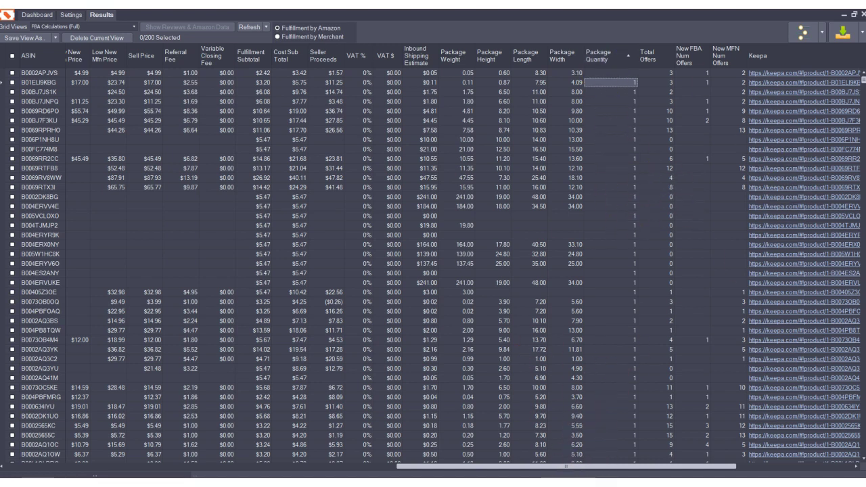
Check the profit calculation options, including the Calculate Multi-Packs setting
click(823, 34)
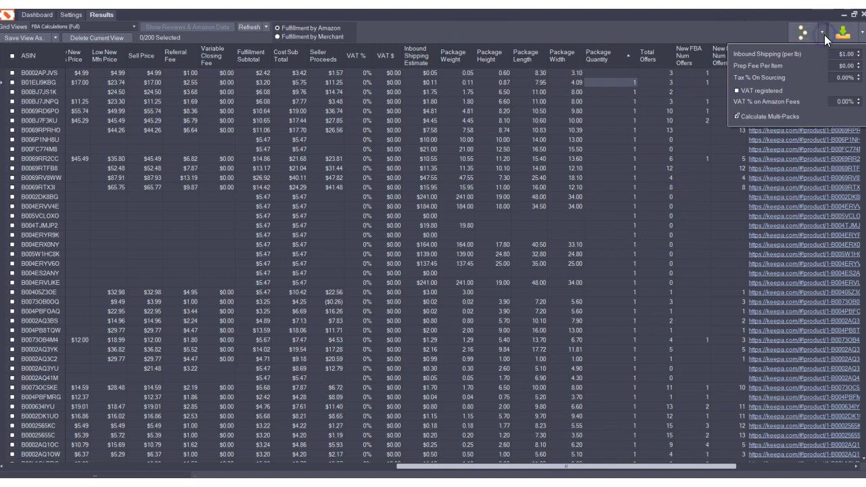
click(744, 144)
click(555, 466)
click(622, 81)
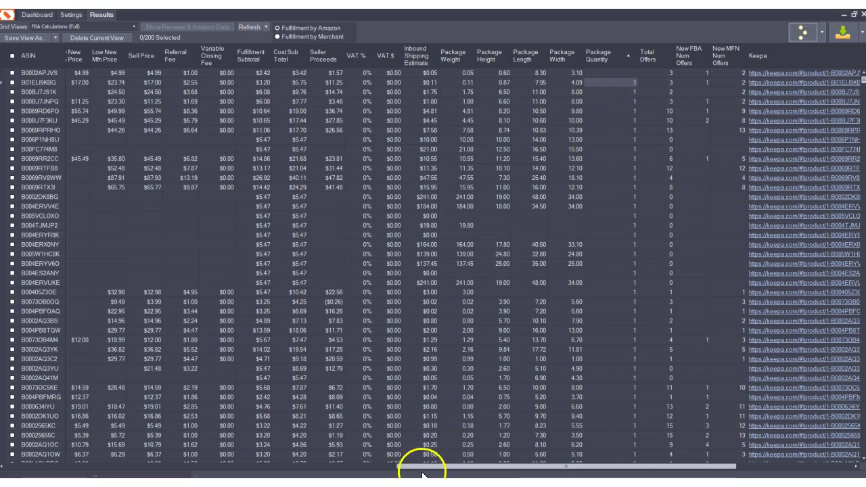
Widen the Title column to fit the full product titles
drag(441, 465, 39, 433)
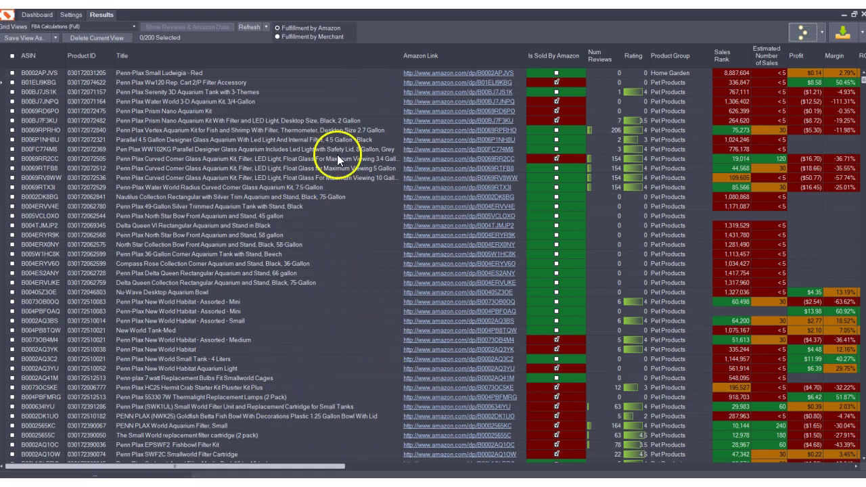
click(451, 57)
drag(451, 56, 451, 57)
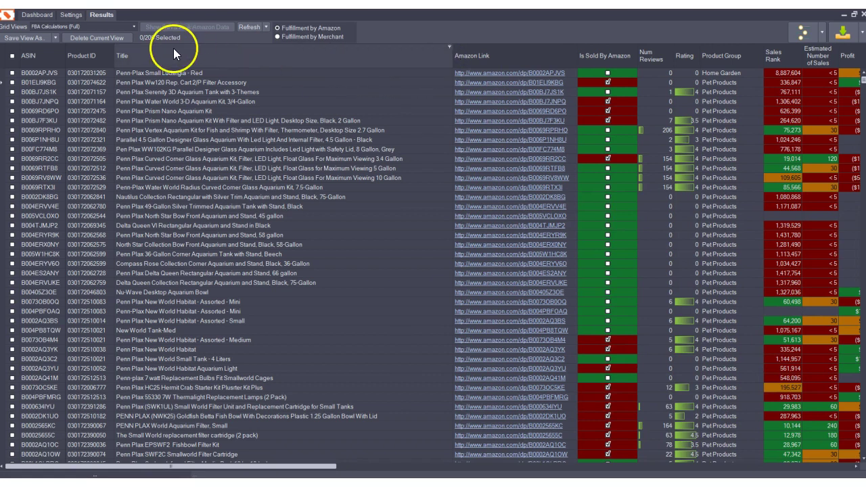
Show the find panel for the results grid and search for the words pack of
right_click(198, 54)
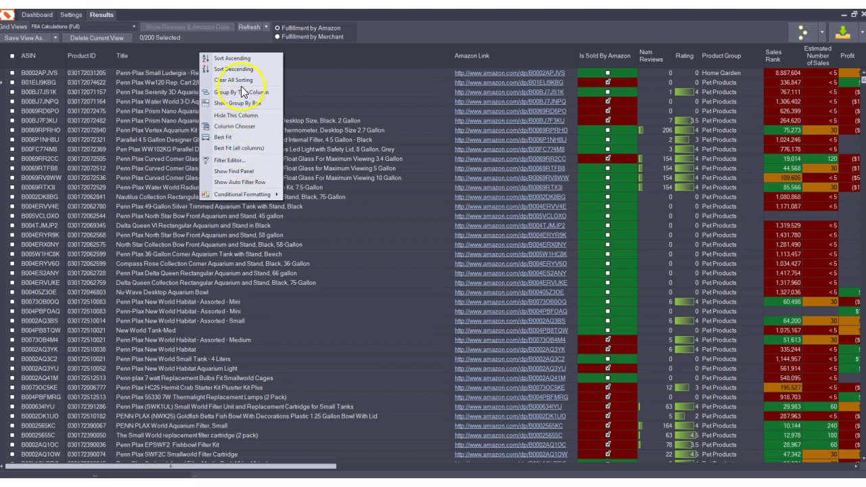
click(260, 177)
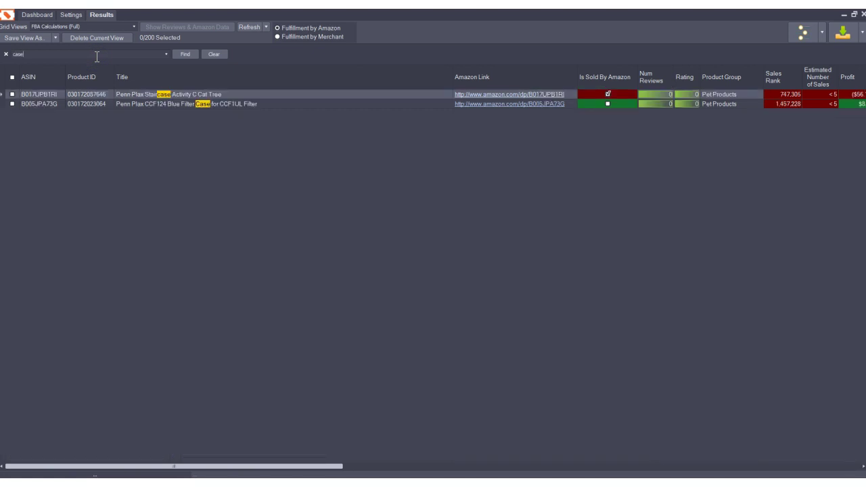
key(BackSpace)
text(pack of*)
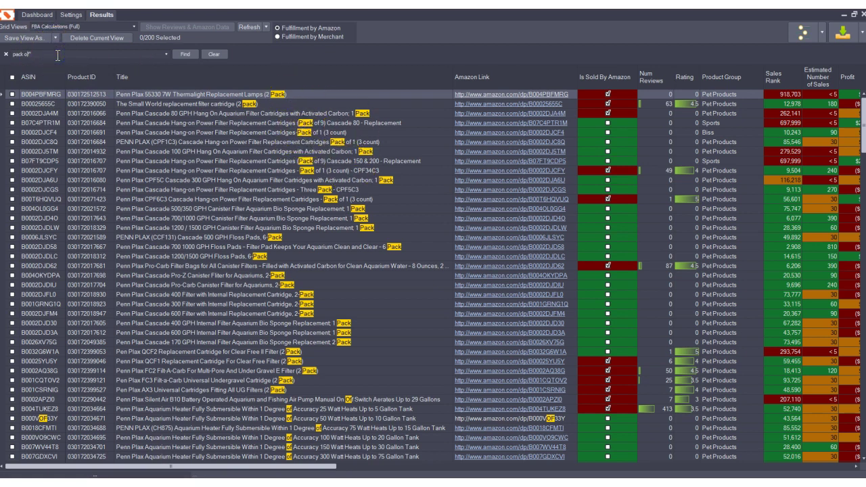
Enclose the search text in quotation marks to match the exact phrase "pack of"
key(Home)
text(")
key(Home)
text(")
key(Return)
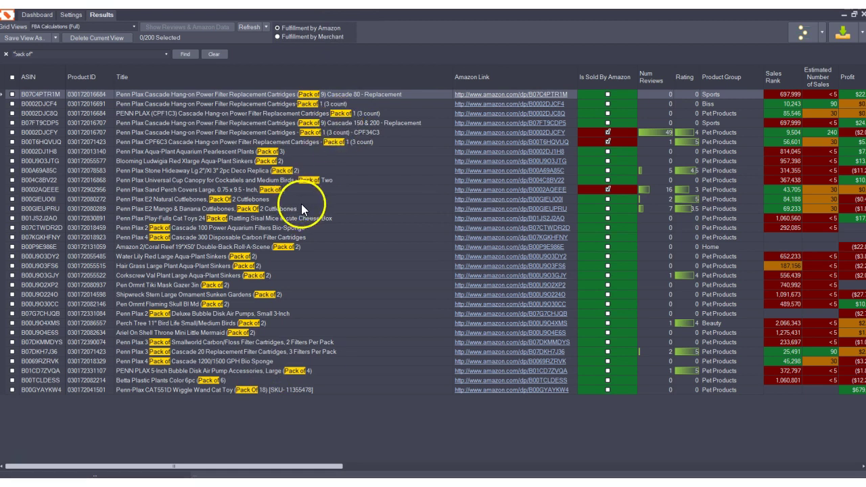
Move the Package Quantity column so it sits directly after the Title column
drag(325, 467, 686, 453)
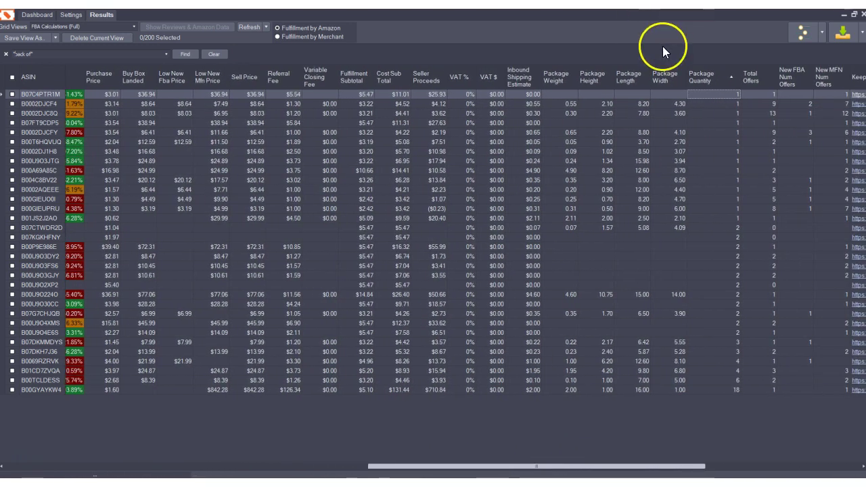
drag(712, 74, 706, 75)
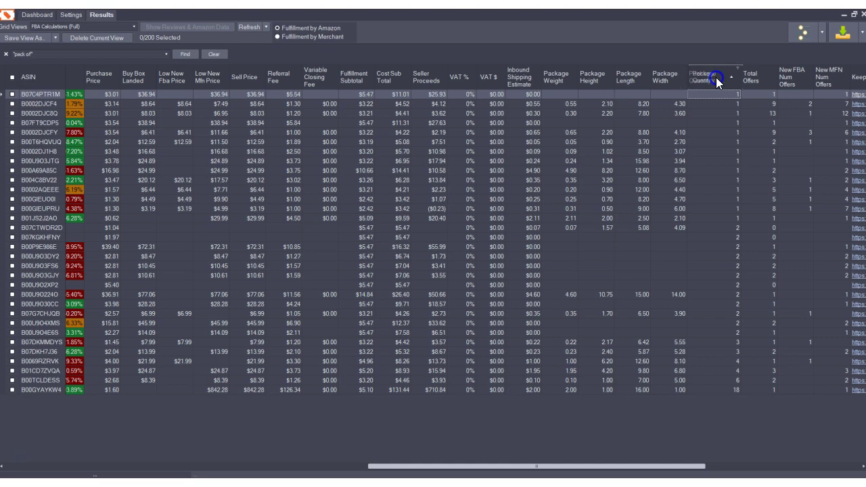
drag(713, 78, 61, 73)
drag(61, 73, 61, 73)
drag(477, 466, 85, 436)
mouse_move(83, 78)
mouse_down()
mouse_move(260, 91)
mouse_move(504, 46)
mouse_up()
drag(521, 80, 518, 80)
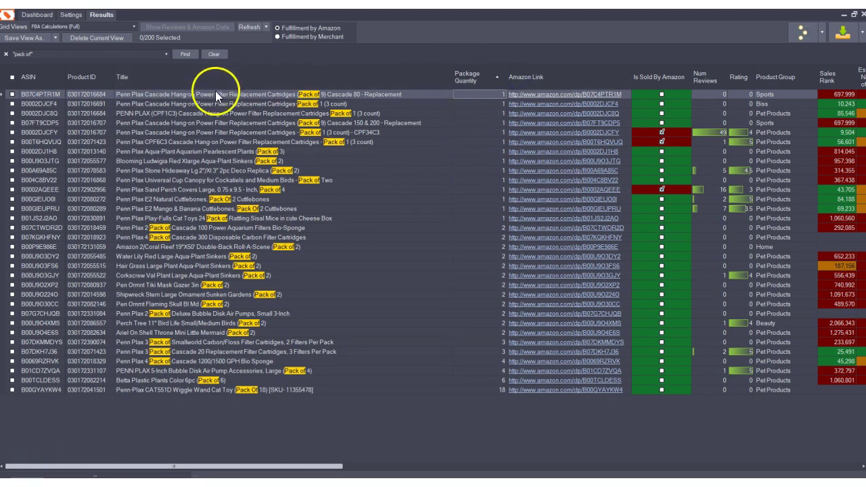
Remove the Amazon Link, Is Sold By Amazon, Num Reviews, Rating and Product Group columns from the grid
drag(585, 76, 550, 180)
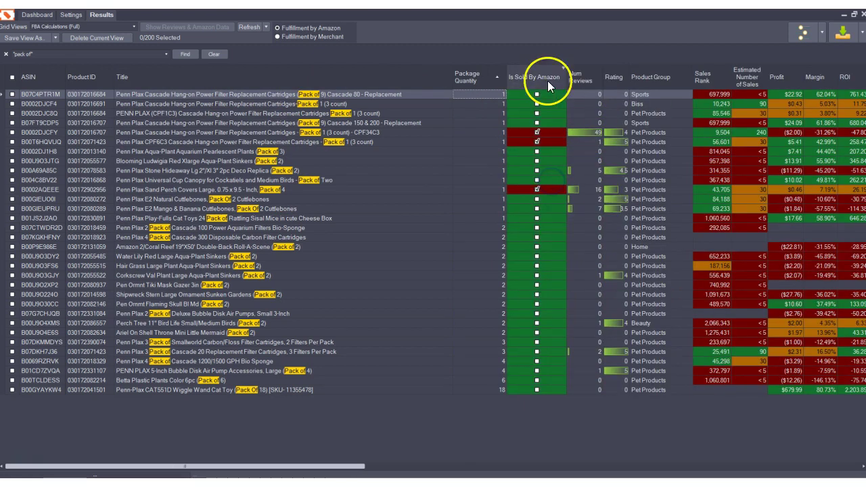
drag(544, 77, 495, 176)
drag(512, 79, 520, 169)
drag(638, 69, 666, 81)
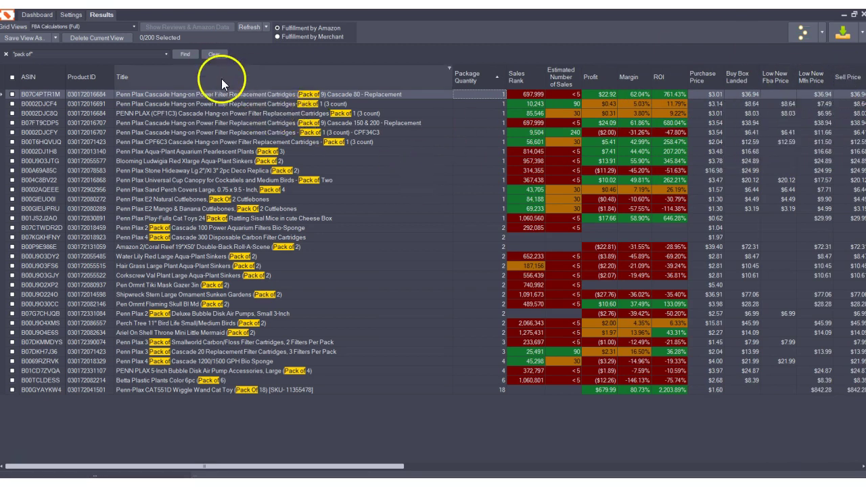
Save the current grid layout as a new view named multi-pack analysis
click(56, 38)
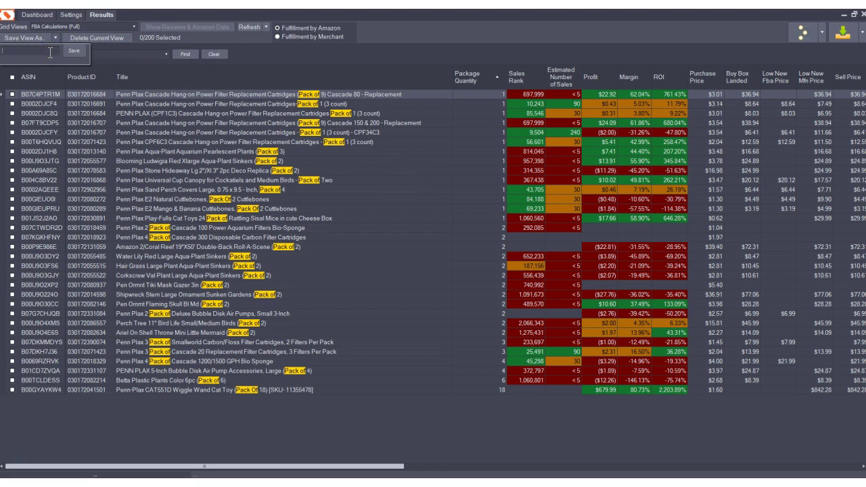
text(multi)
text(-v)
text(pack analysis)
click(72, 52)
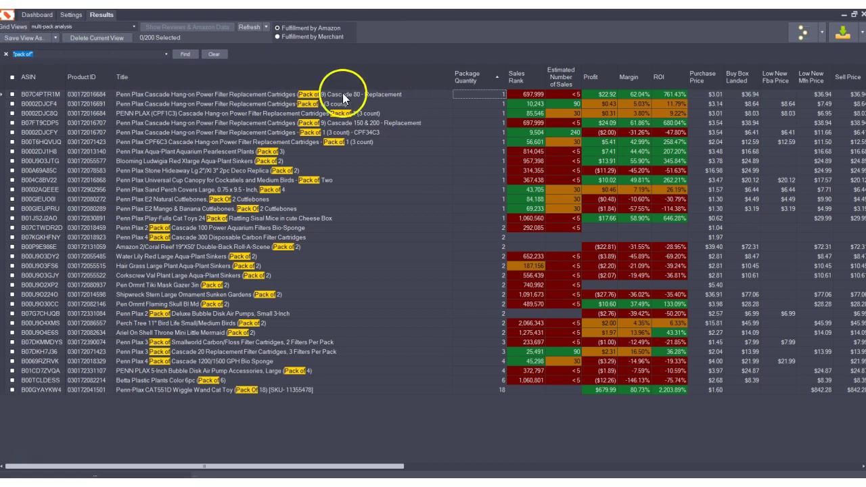
Switch the grid to the FBA Calculations (Full) view and back to the multi-pack analysis view
click(133, 26)
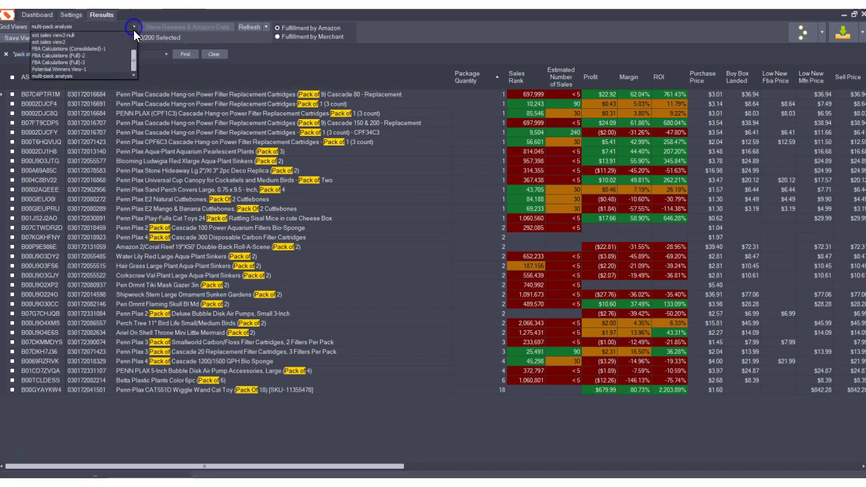
click(72, 38)
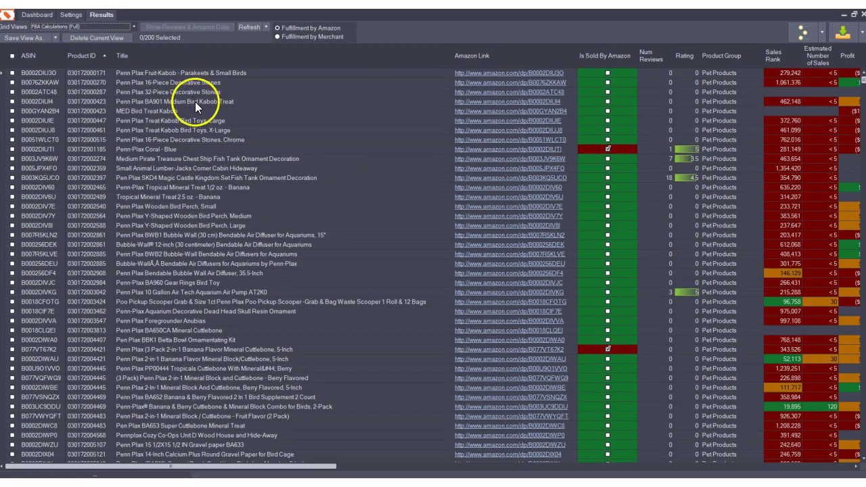
click(131, 26)
scroll(120, 45, down, 1)
click(62, 76)
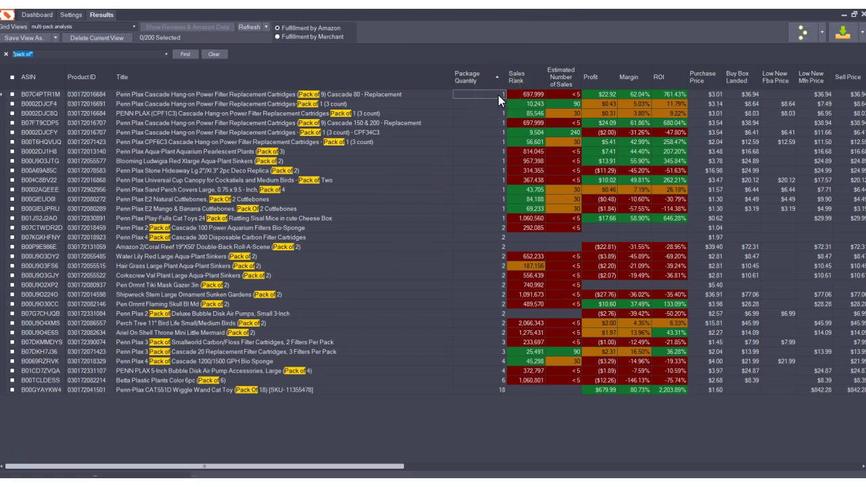
Inspect the Amazon product page of the Cascade 80 replacement cartridges (Pack of 9), and close it
click(293, 94)
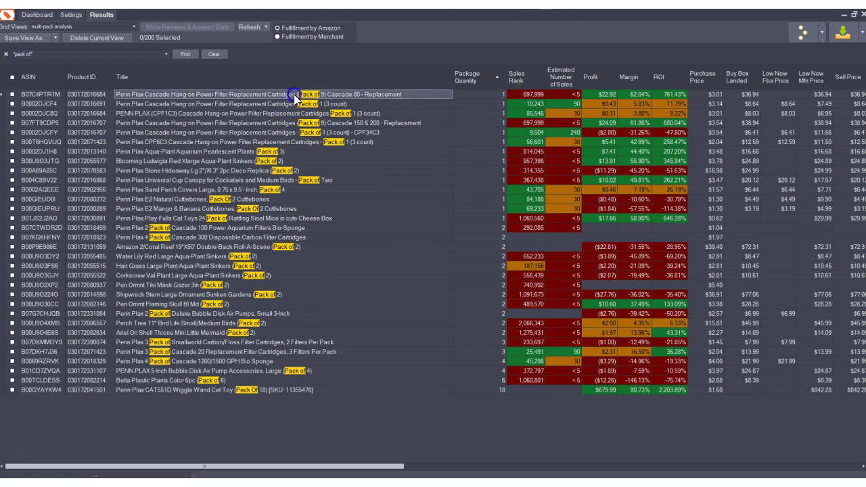
right_click(294, 94)
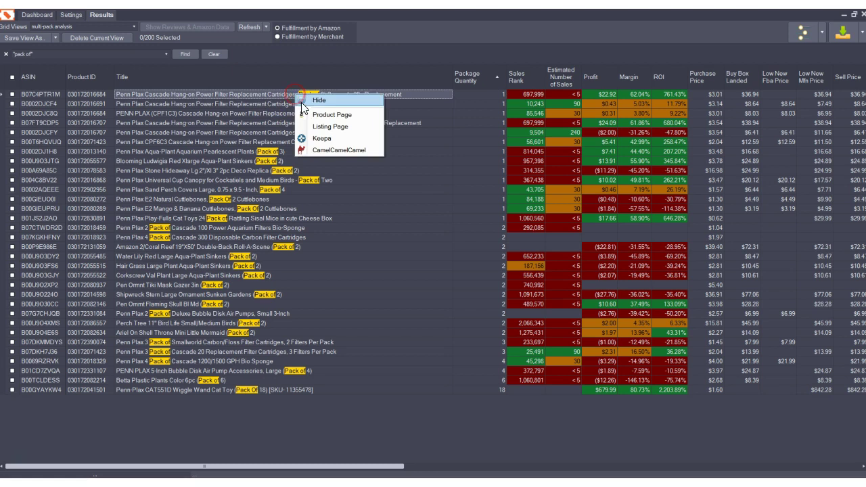
click(309, 113)
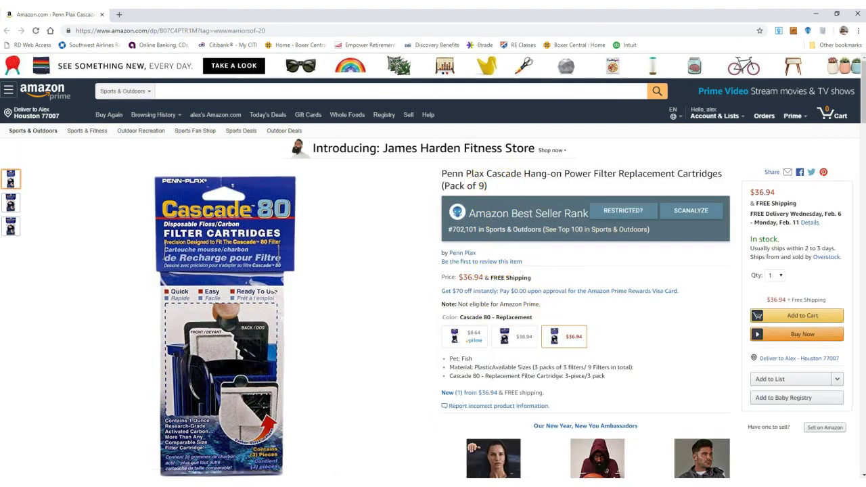
drag(710, 21, 713, 44)
key(ctrl+w)
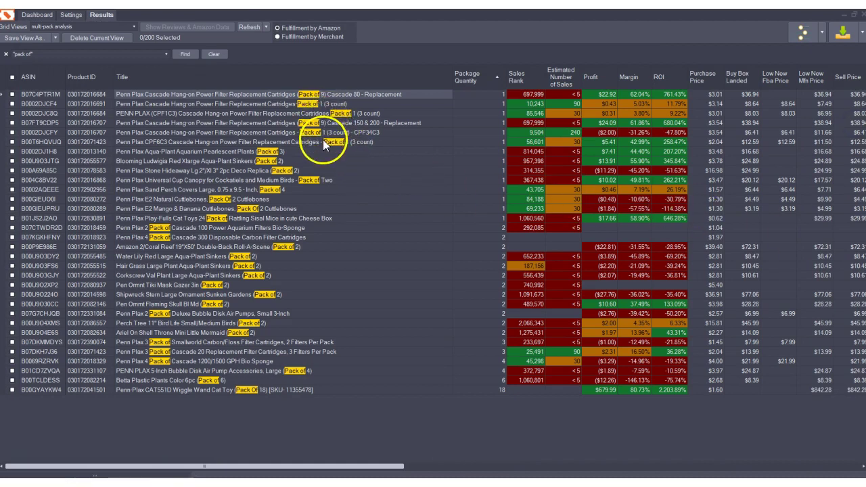
Inspect the Amazon product page of the Aqua-Plant Aquarium Pearlescent Plants (Pack of 3), and close it
click(267, 150)
right_click(267, 151)
click(305, 173)
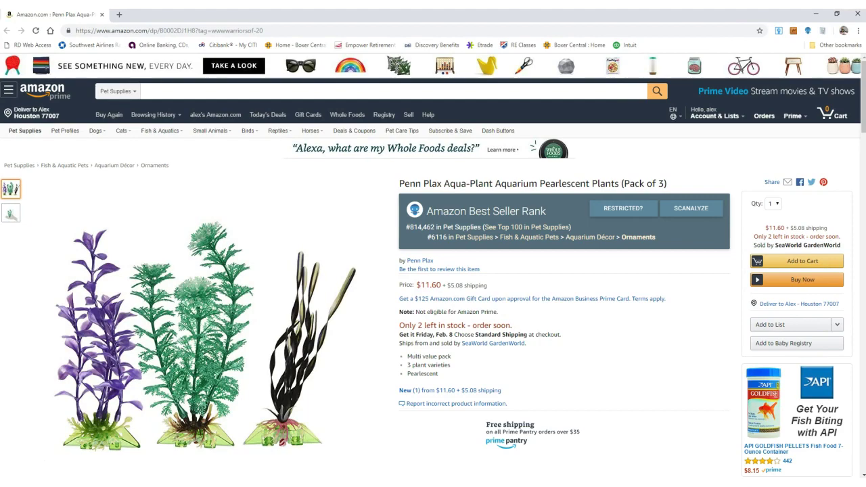
mouse_move(106, 328)
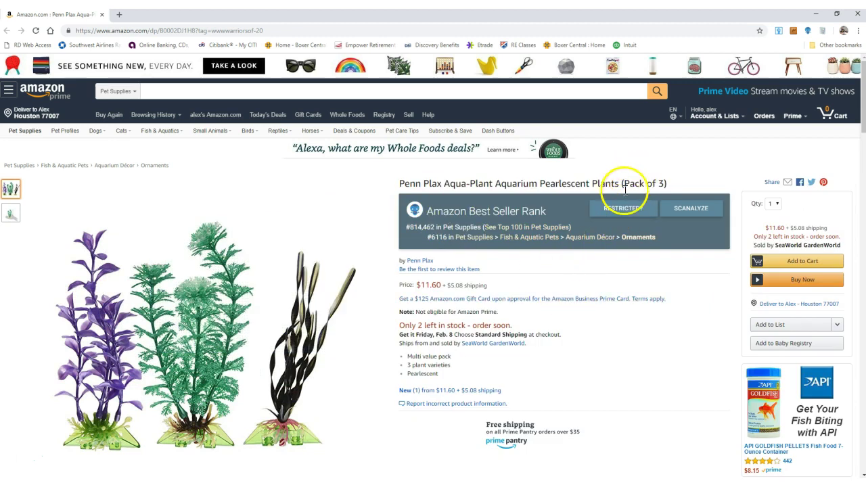
click(103, 15)
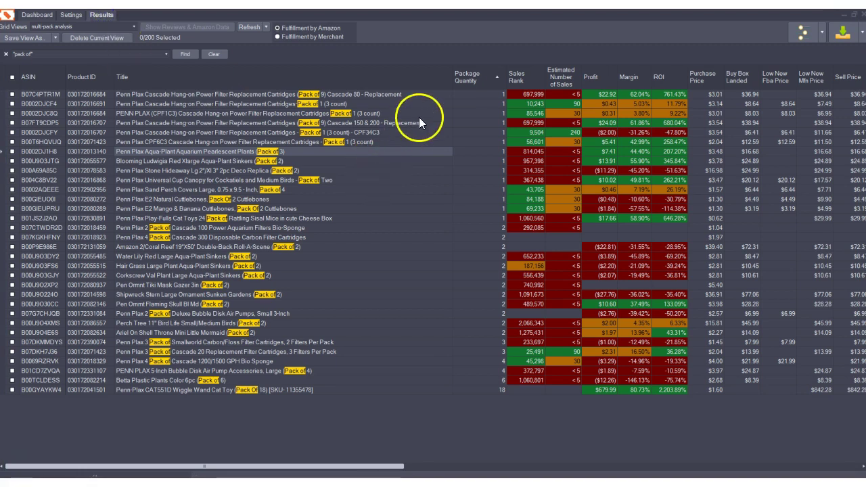
Compare the package quantity and ROI of the Cascade 80 replacement cartridges (Pack of 9)
click(481, 93)
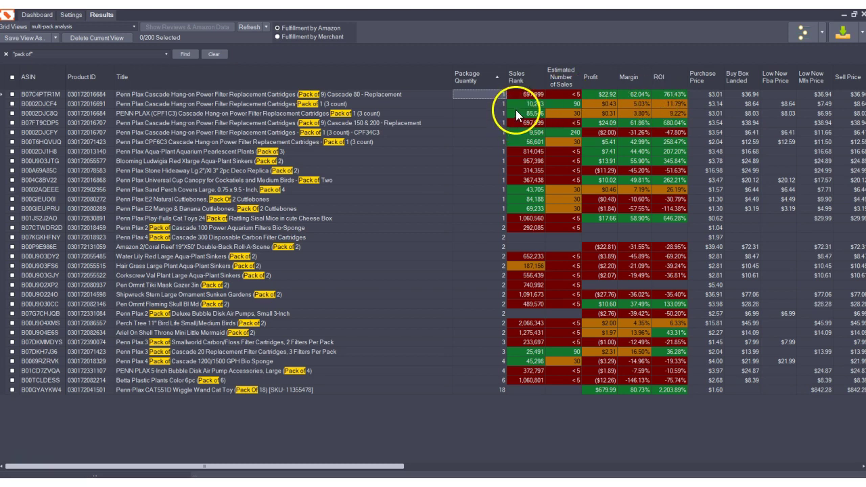
click(673, 96)
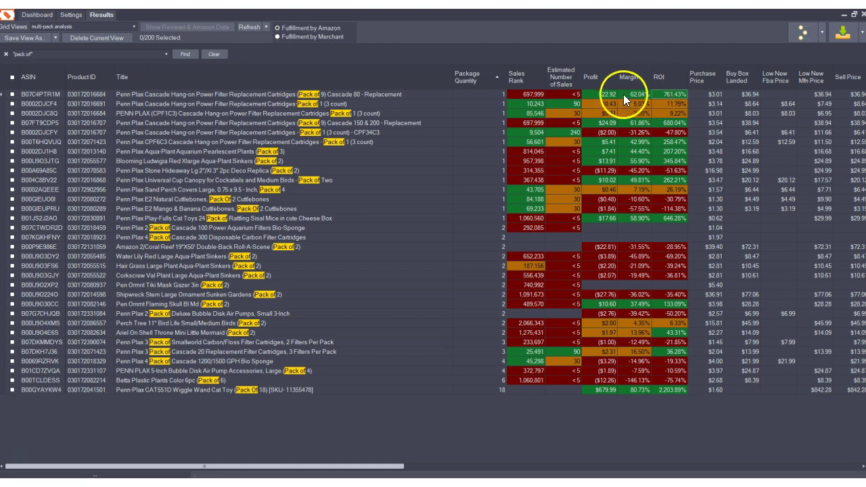
click(484, 95)
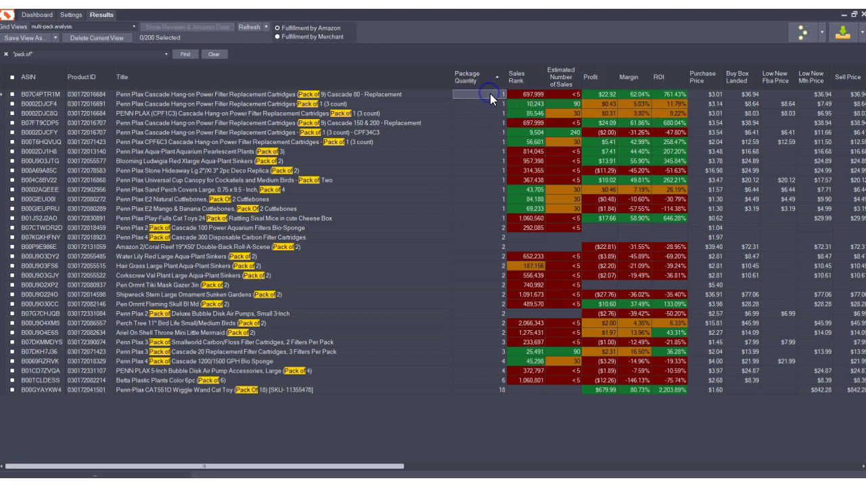
Calculate the total cost of nine Cascade 80 cartridges as 3.01 × 9 in Calculator, and return to the results grid
click(715, 95)
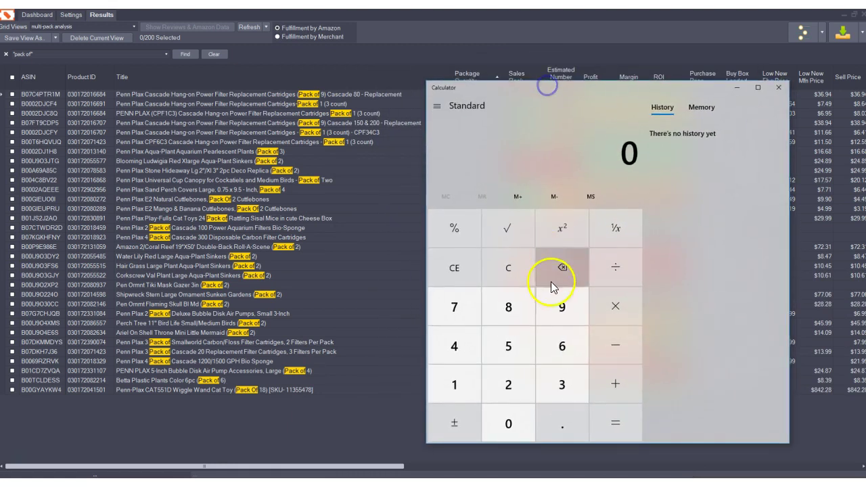
drag(579, 87, 573, 132)
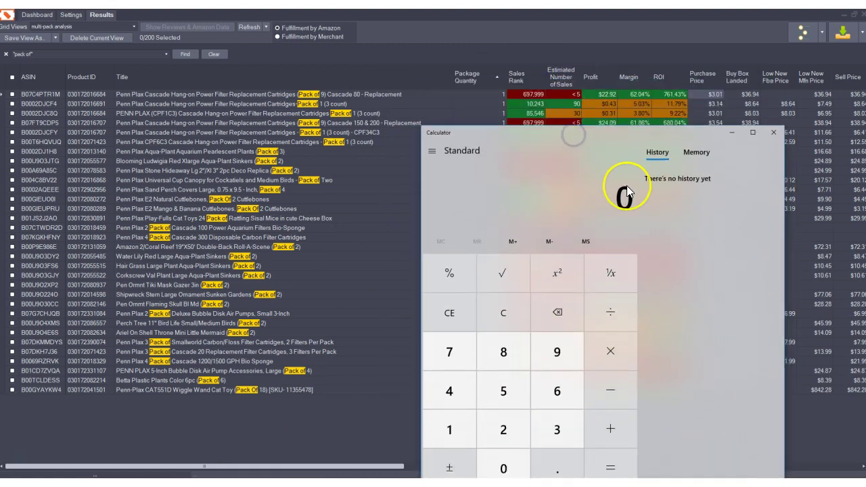
text(3.01)
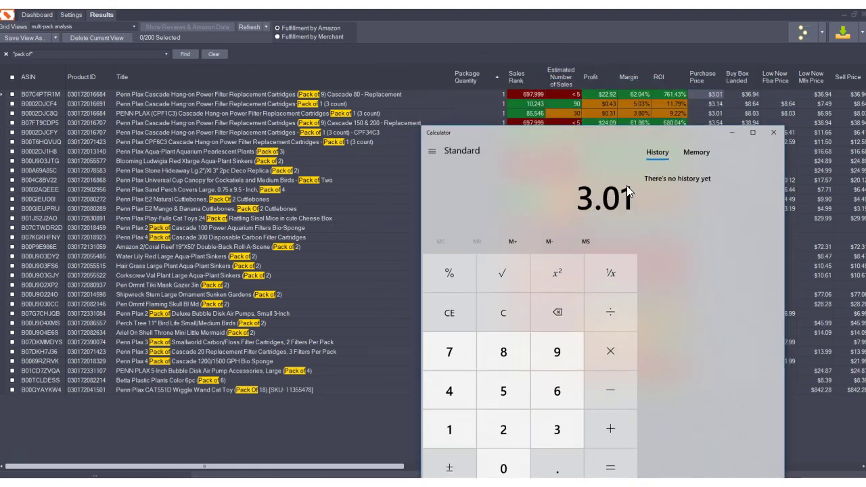
key(asterisk)
text(9)
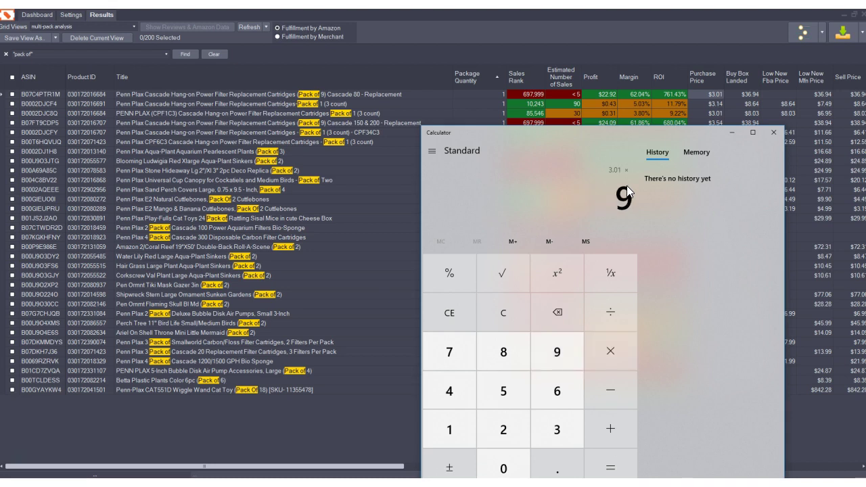
key(Return)
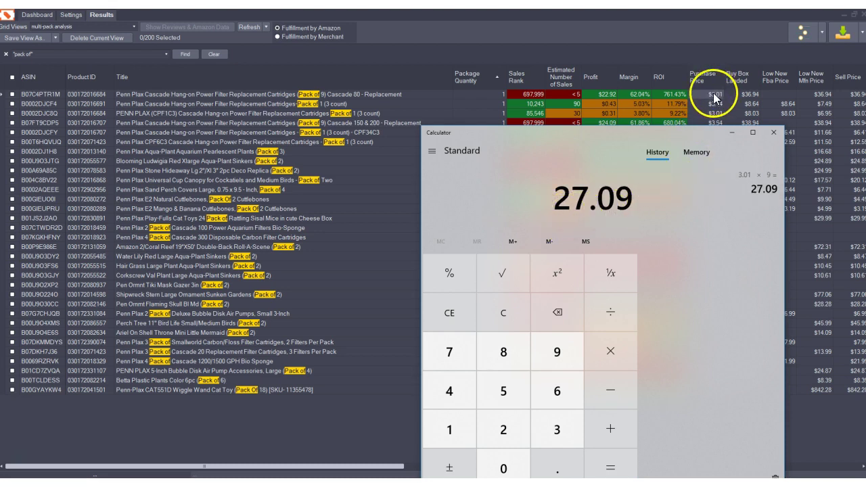
click(661, 26)
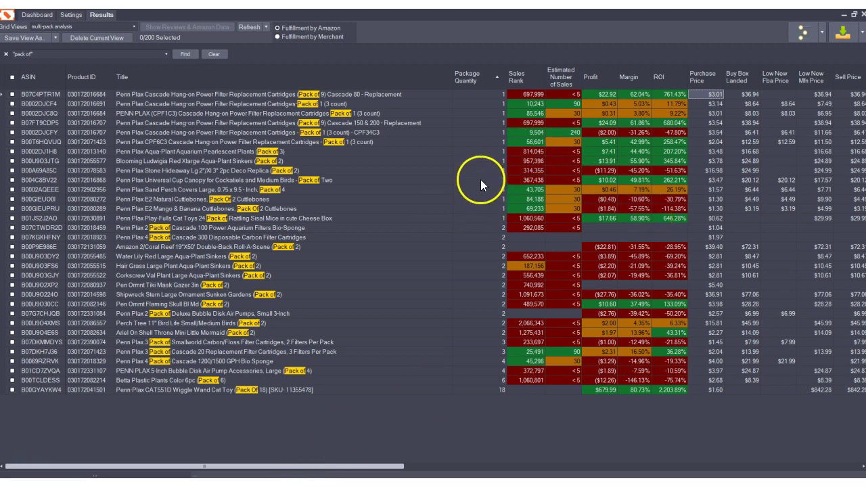
Set the package quantity of the Cascade 80 replacement cartridges (Pack of 9) to 9
click(497, 94)
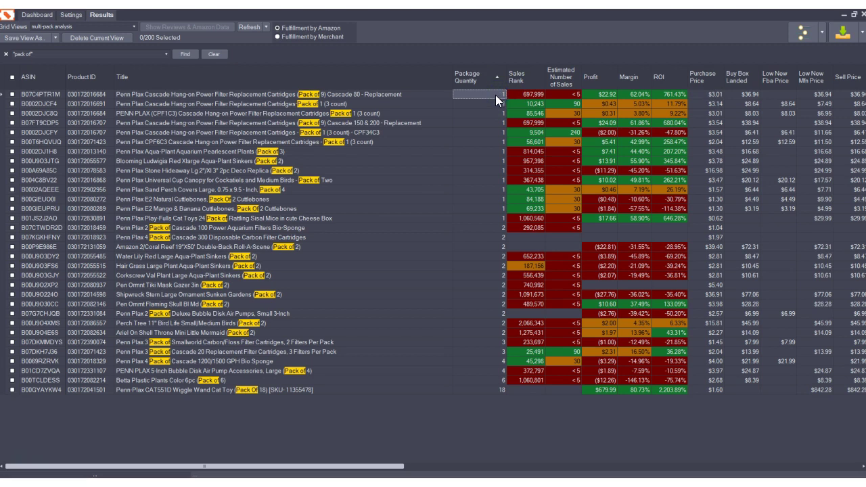
click(495, 94)
text(9)
key(Return)
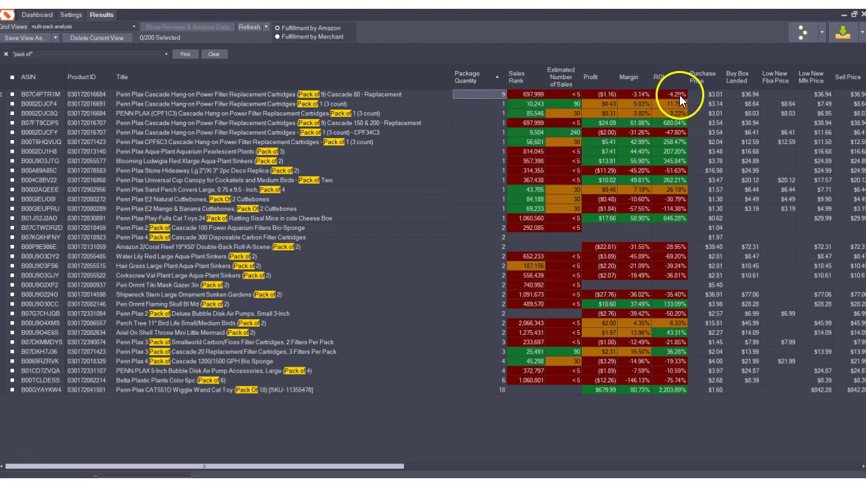
mouse_move(526, 106)
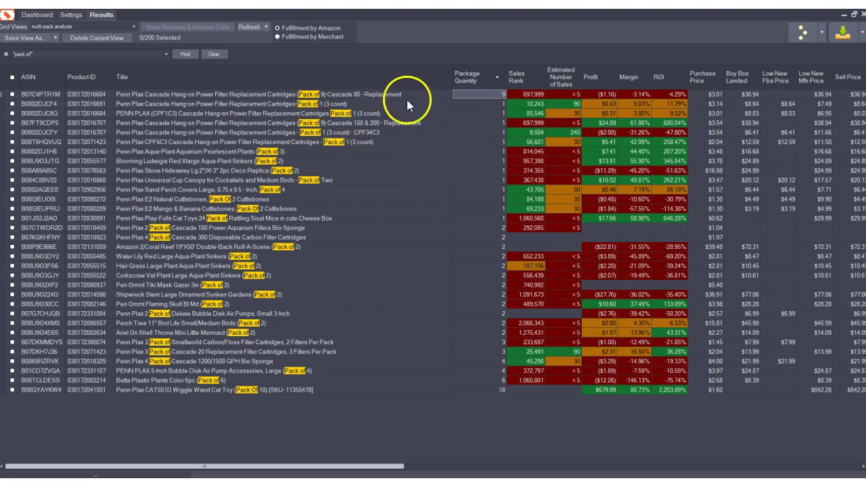
Set the package quantity to 3 for the Cascade cartridges (3 count) B0002DJCF4 and B0002DJC8Q
click(494, 105)
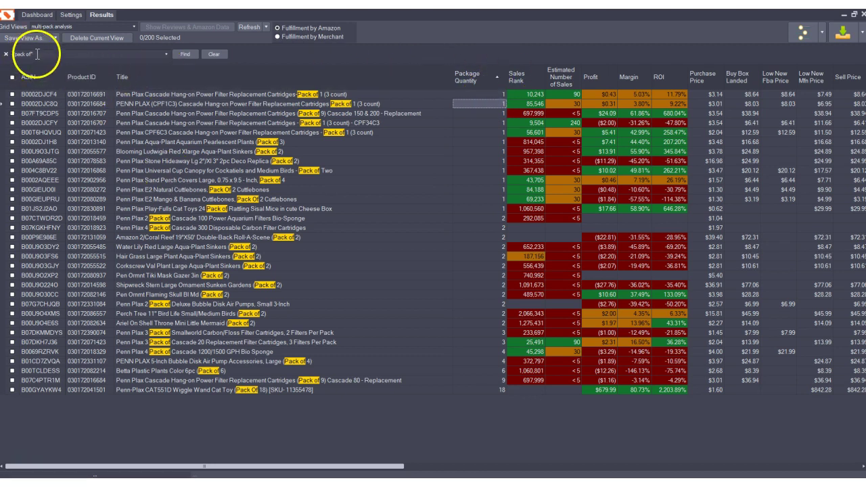
click(493, 93)
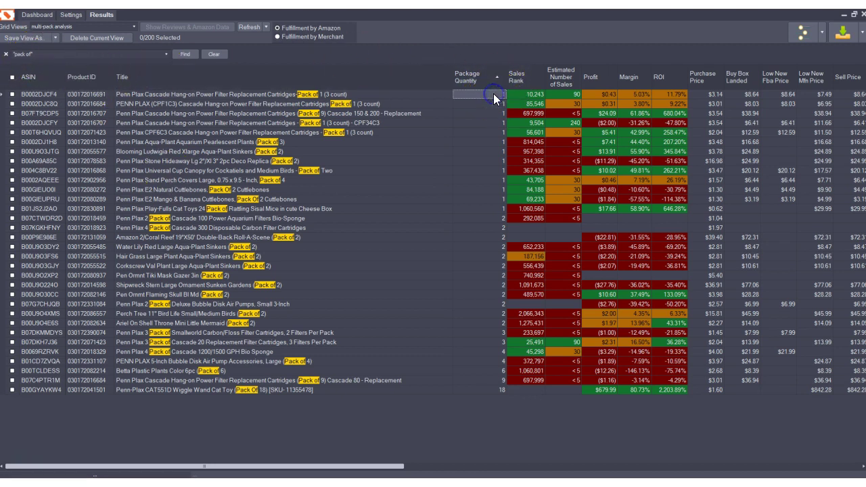
click(493, 93)
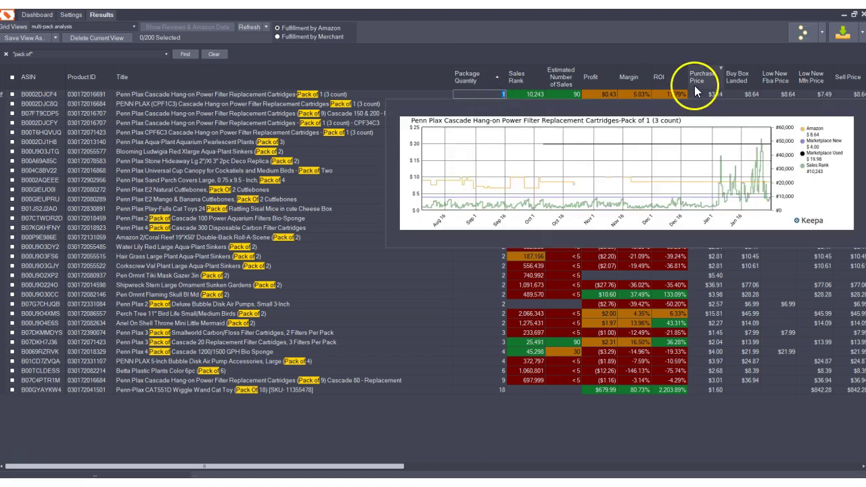
text(3)
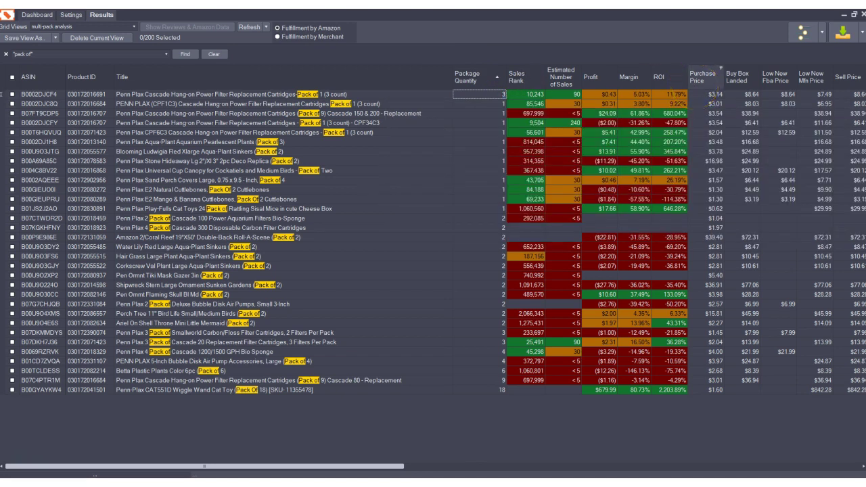
click(491, 112)
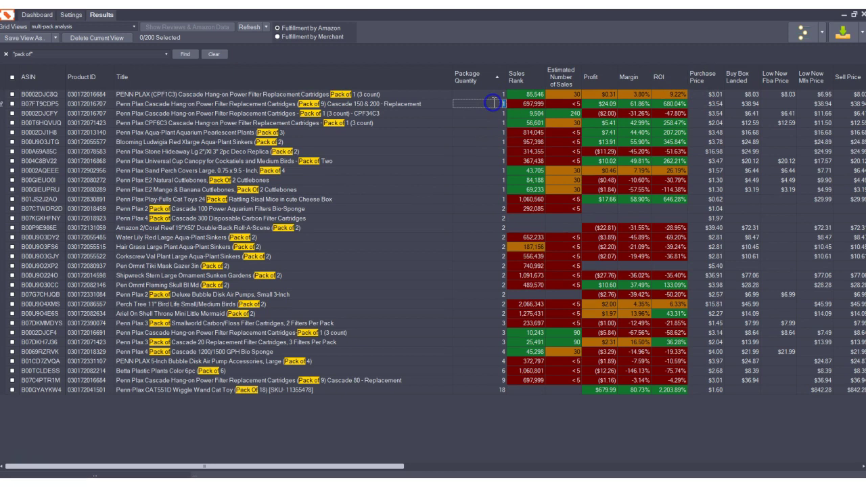
click(494, 94)
text(3)
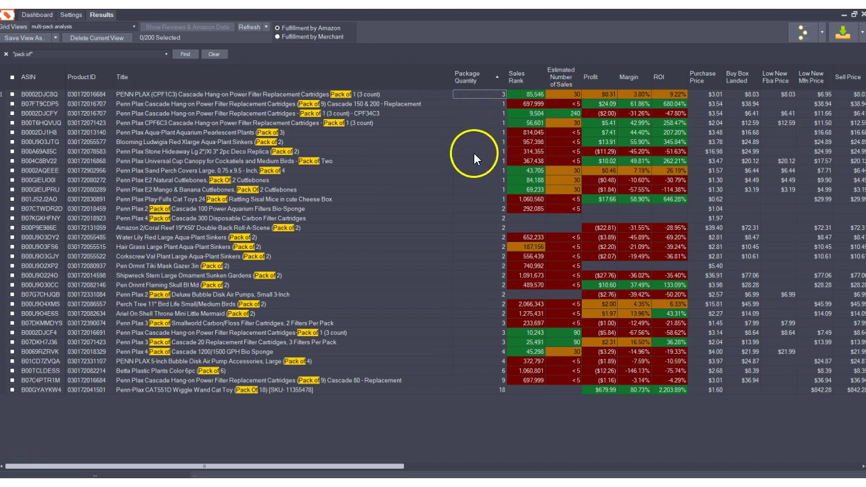
Set the package quantity of the Cascade 150 & 200 replacement cartridges (Pack of 9) to 9
click(497, 103)
click(493, 95)
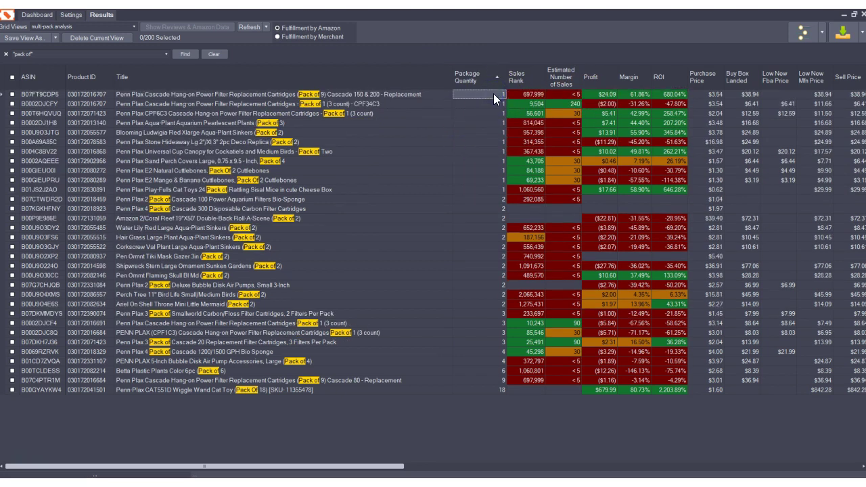
text(9)
mouse_move(536, 90)
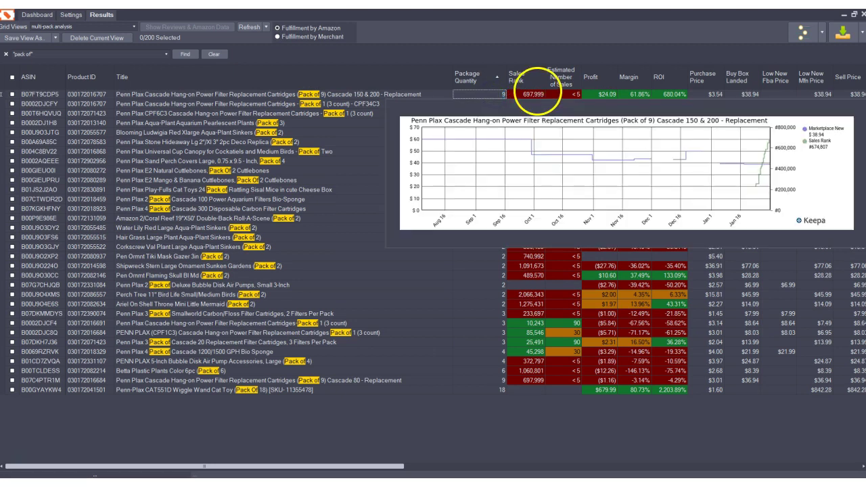
key(Return)
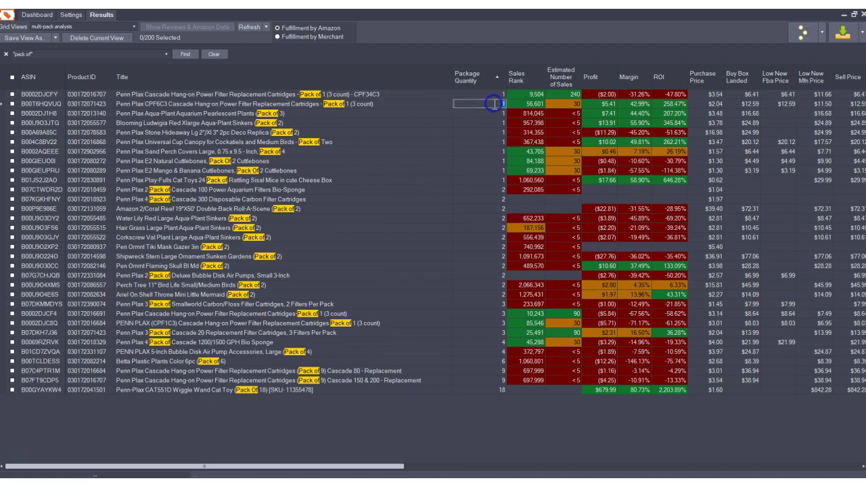
Set the package quantity of the CPF34C3 Cascade replacement cartridges (3 count) to 3
click(494, 94)
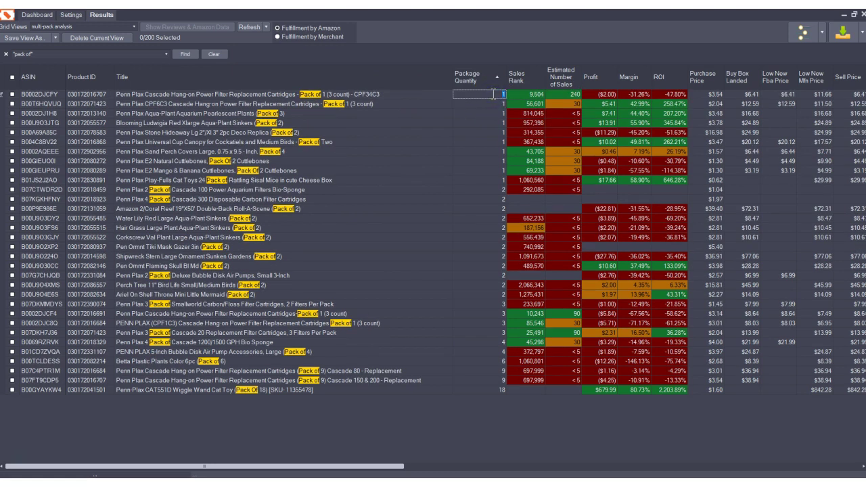
text(3)
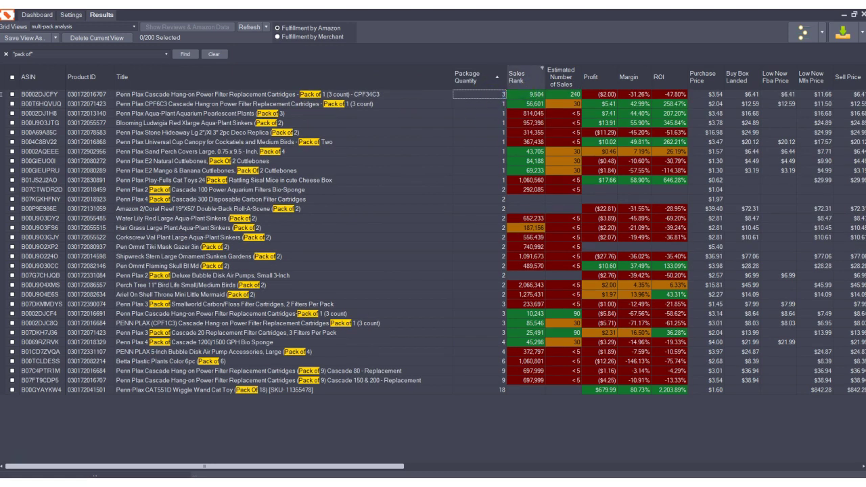
click(501, 95)
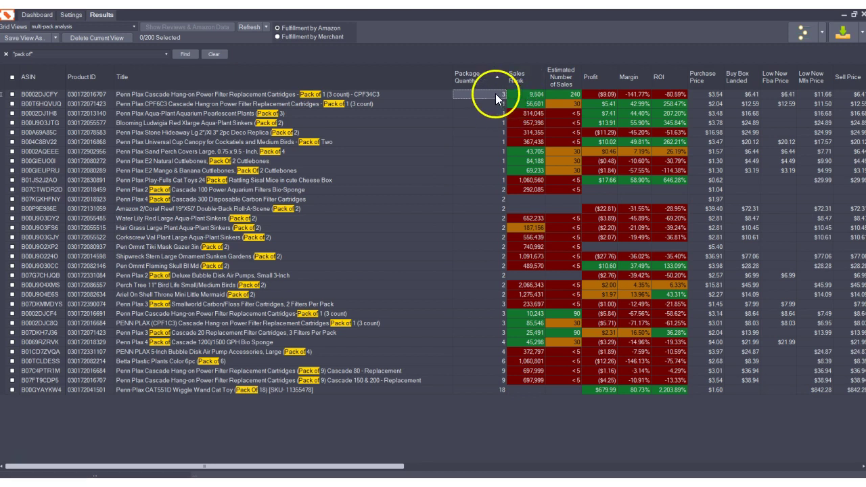
Set the package quantity to 3 for the Aqua-Plant Aquarium Pearlescent Plants (Pack of 3) and the CPF6C3 Cascade cartridges (3 count)
click(495, 105)
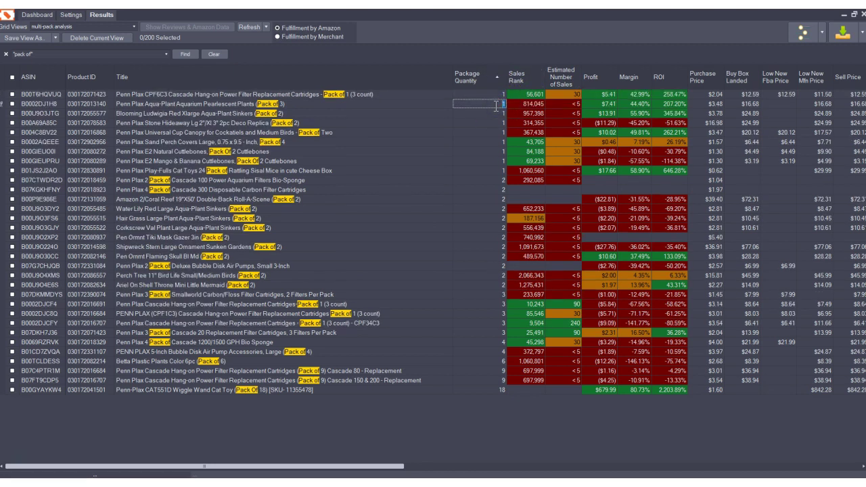
text(3)
key(Return)
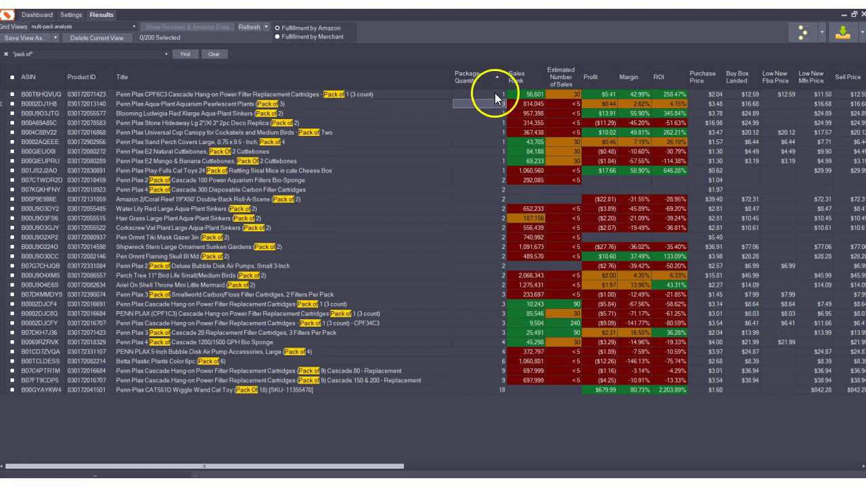
click(495, 94)
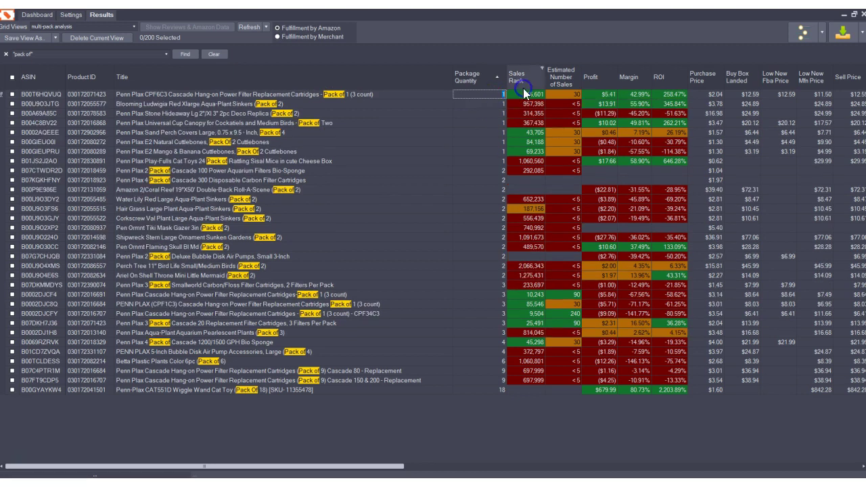
text(3)
key(Return)
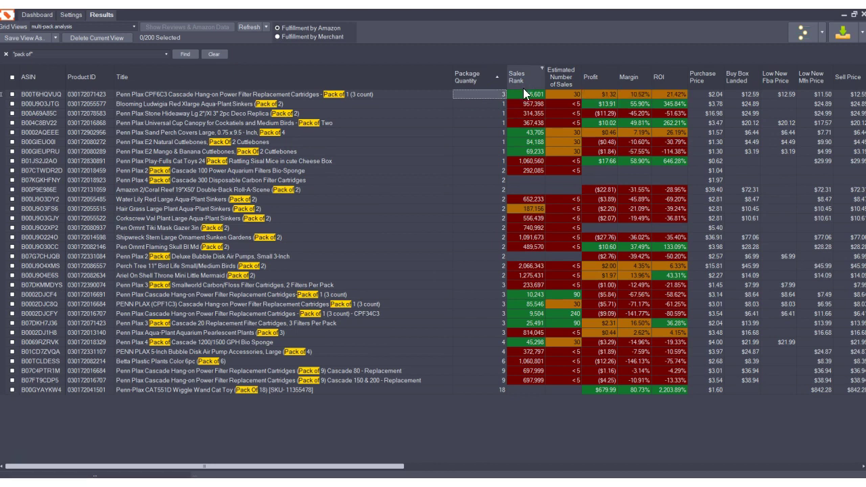
Set the package quantity of the Blooming Ludwigia Red Xlarge Aqua-Plant Sinkers (Pack of 2) to 2
click(491, 103)
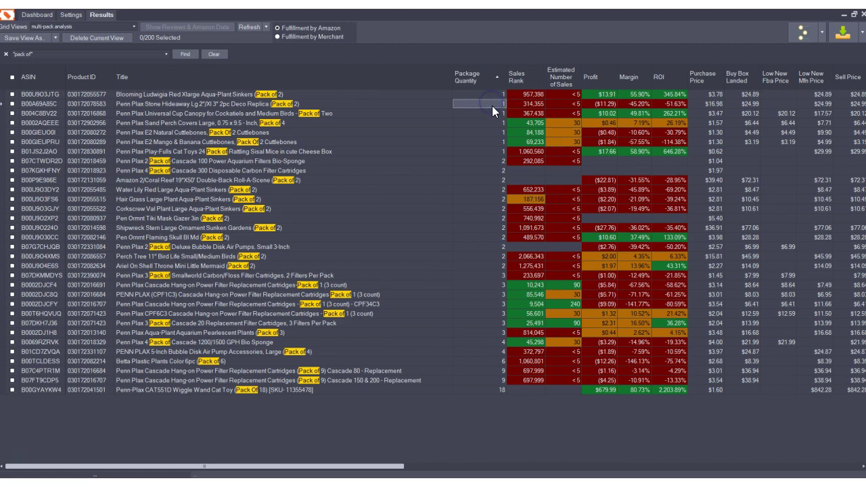
click(491, 95)
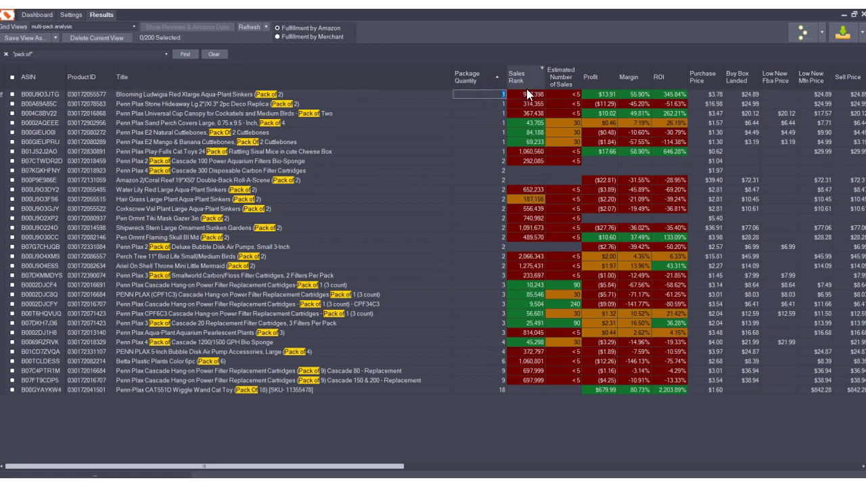
text(2)
click(499, 96)
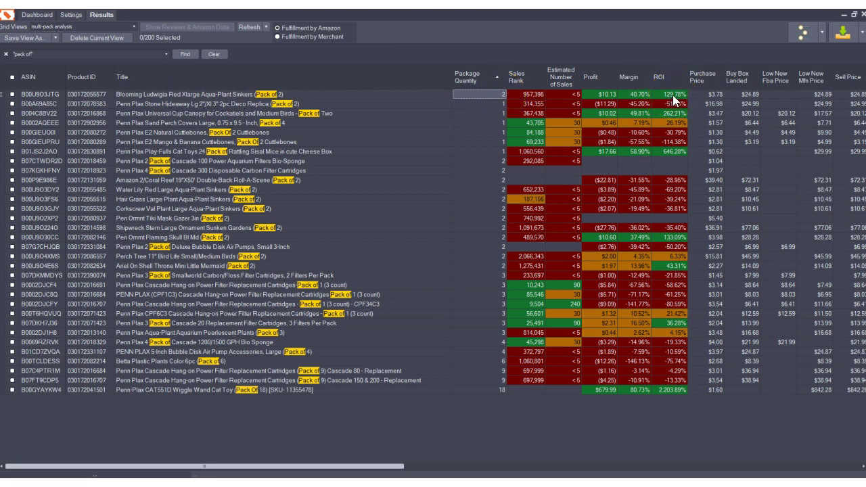
Set the package quantity of the Stone Hideaway 2pc Deco Replica (Pack of 2) to 2
mouse_move(519, 92)
click(492, 95)
click(499, 93)
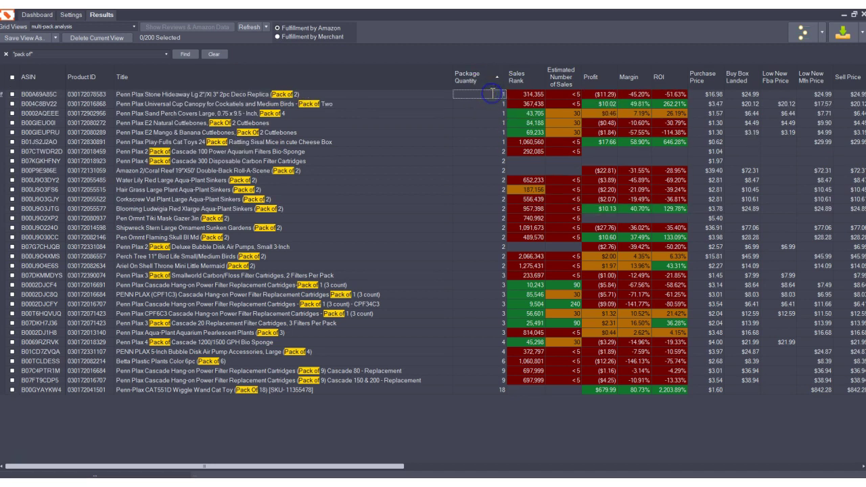
mouse_move(526, 96)
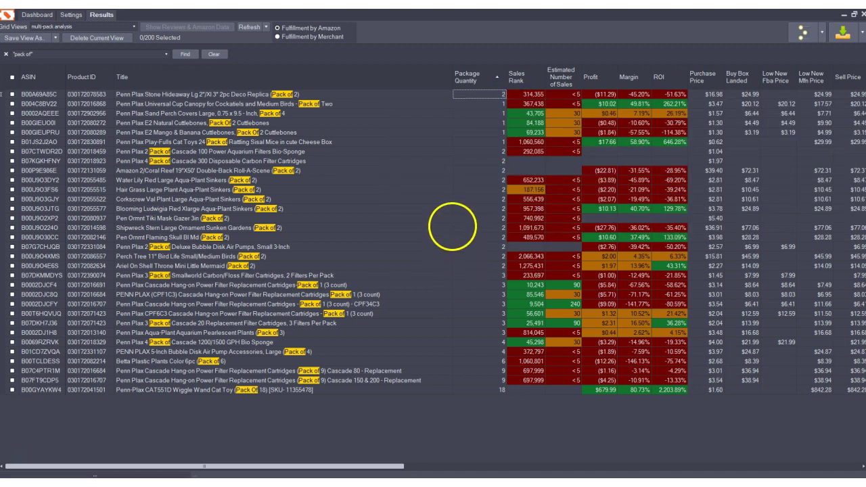
key(Tab)
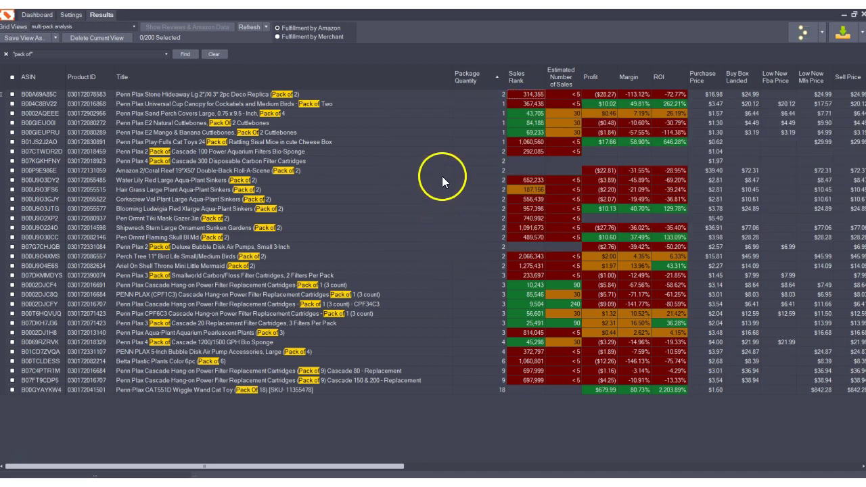
Set the package quantity to 2 for the Sand Perch Covers Large and the Universal Cup Canopy (Pack of Two)
click(493, 105)
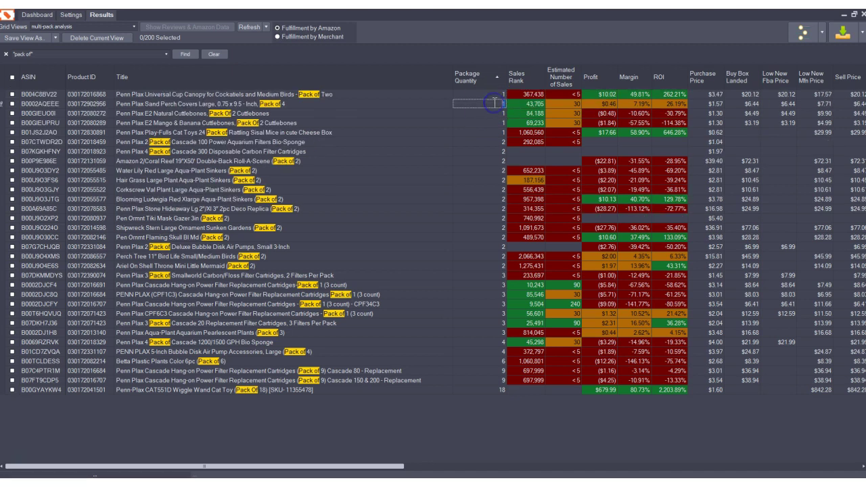
click(572, 104)
key(Tab)
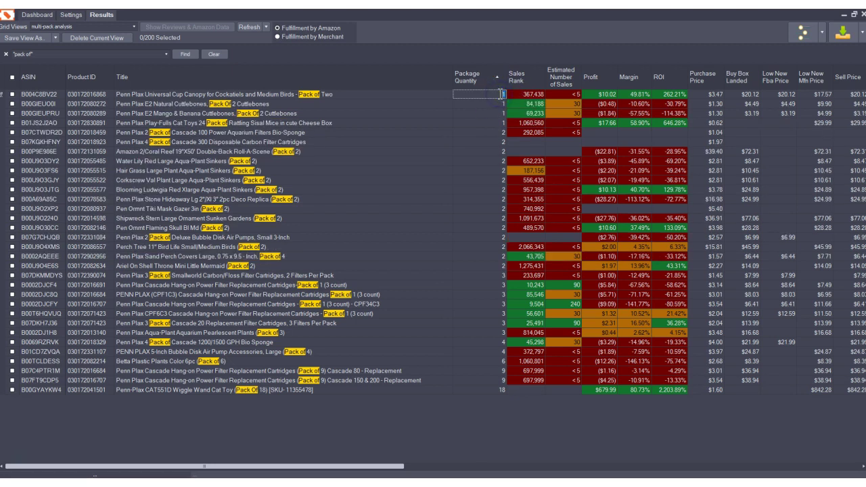
click(565, 91)
text(2)
key(Return)
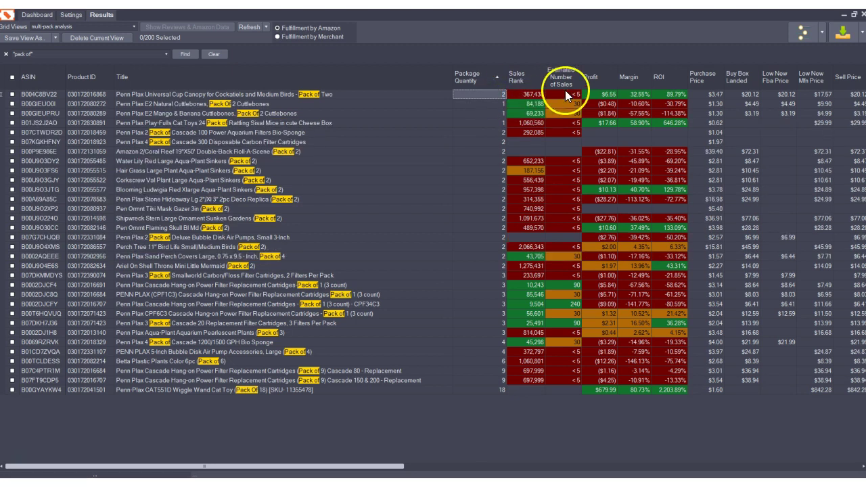
Set the package quantity of the E2 Natural Cuttlebones (Pack of 2) to 2
click(489, 104)
click(493, 94)
text(2)
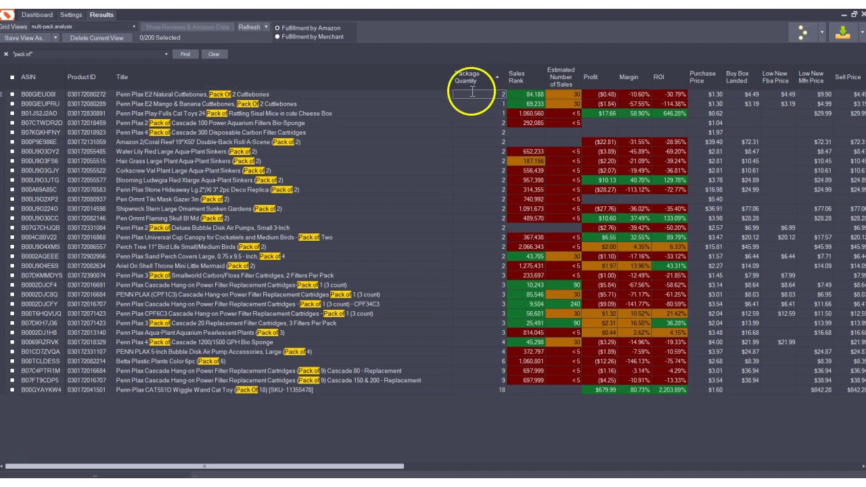
Examine the Amazon product page of the Play-Fulls Cat Toys 24 Pack of Rattling Sisal Mice and return to the results grid
click(489, 103)
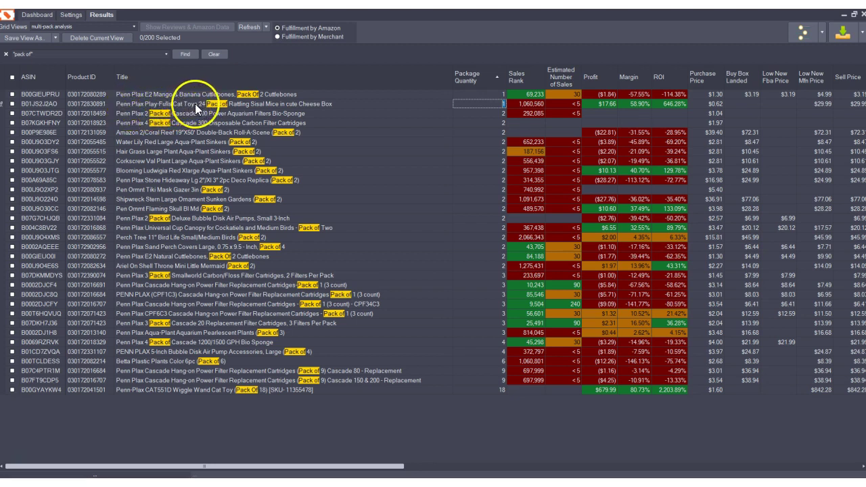
right_click(273, 104)
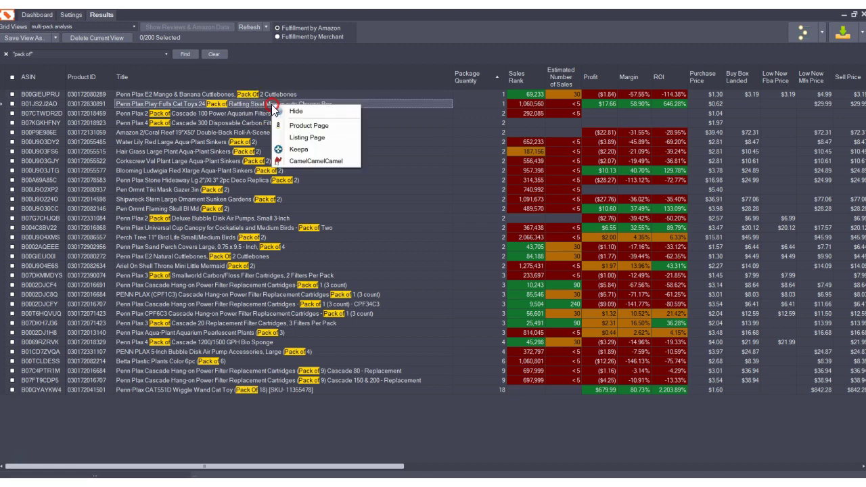
click(319, 132)
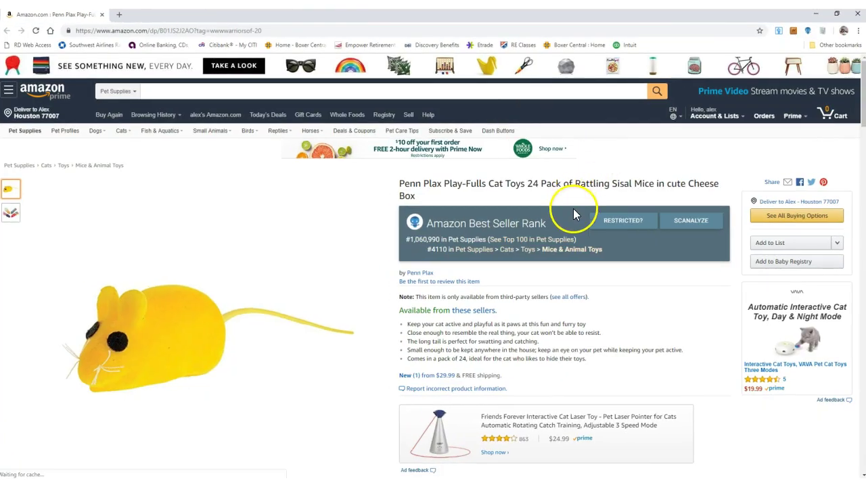
scroll(573, 212, down, 3)
scroll(573, 216, down, 5)
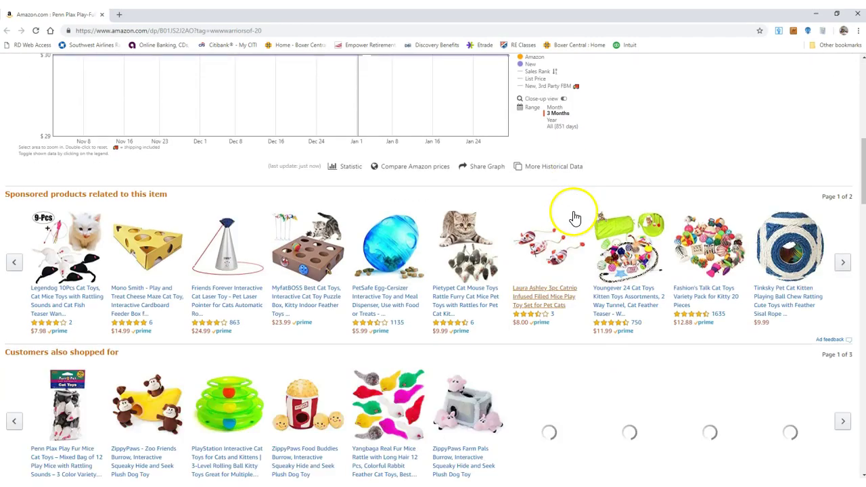
scroll(573, 216, up, 8)
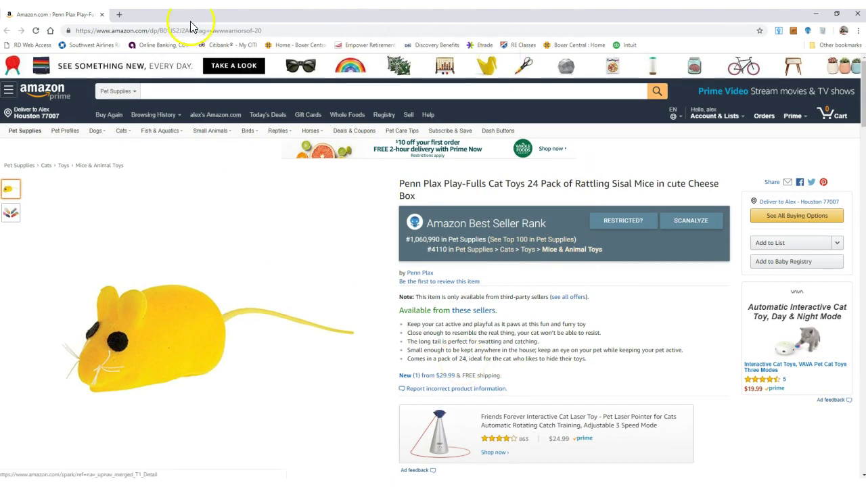
click(814, 13)
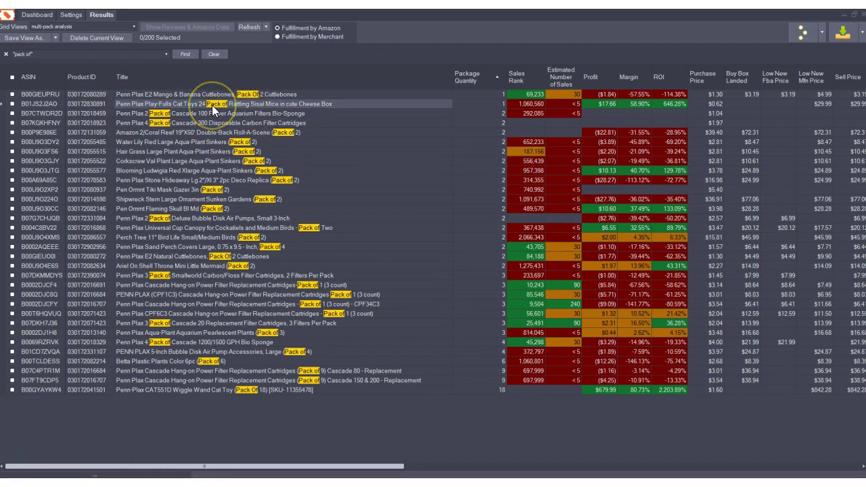
double_click(212, 105)
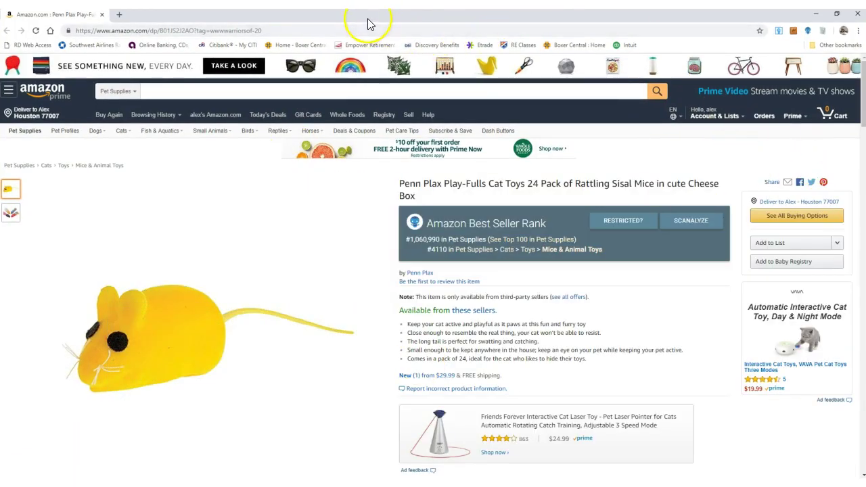
key(super+Down)
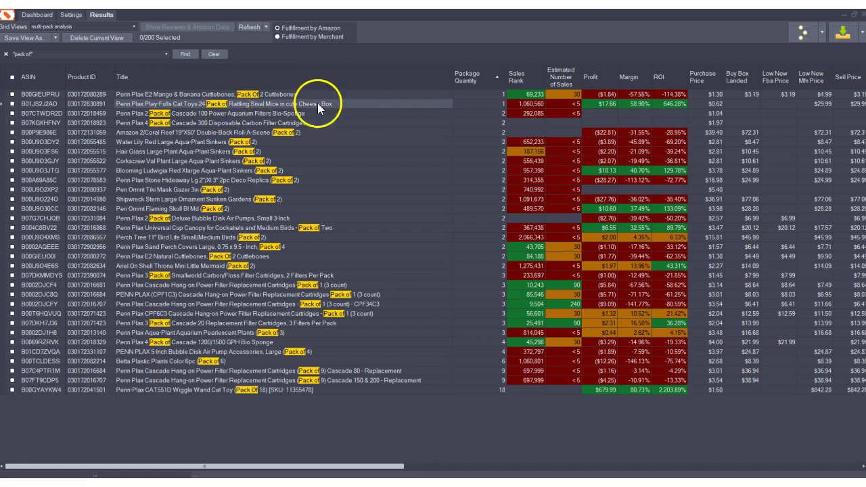
Set the package quantity of the E2 Mango & Banana Cuttlebones (Pack of 2) to 2
click(477, 95)
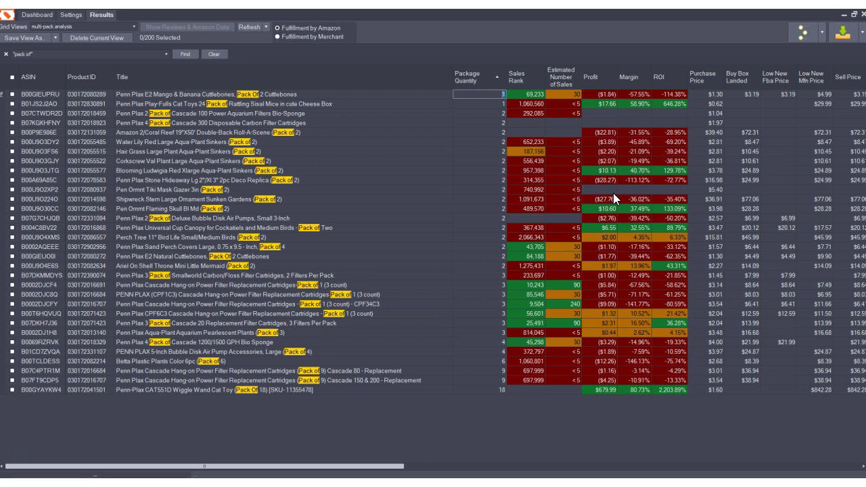
text(23)
key(BackSpace)
key(Return)
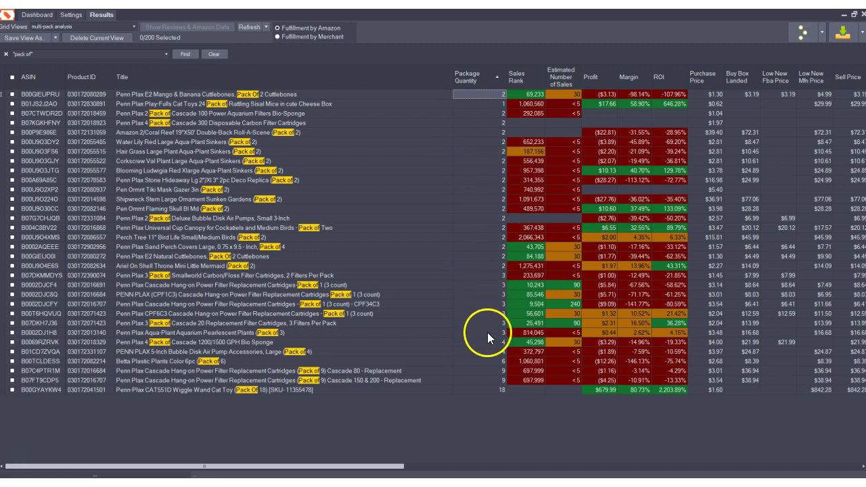
click(483, 383)
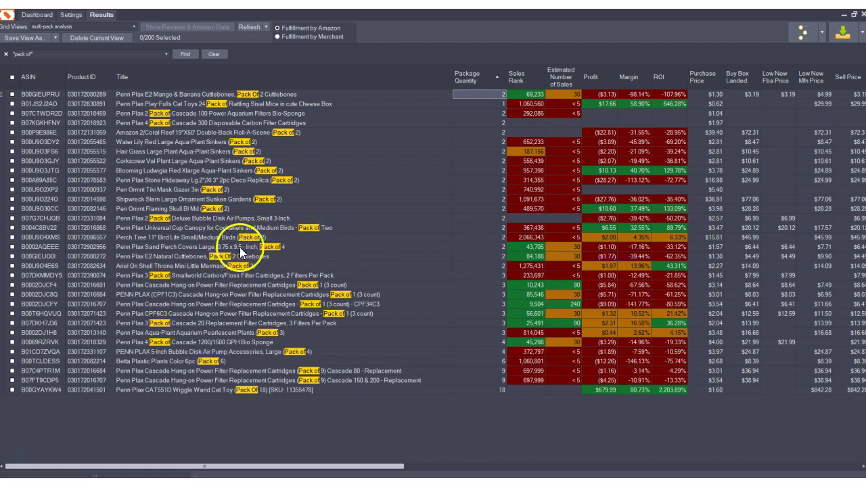
Set the package quantity of the E2 Natural Cuttlebones to 4
click(292, 247)
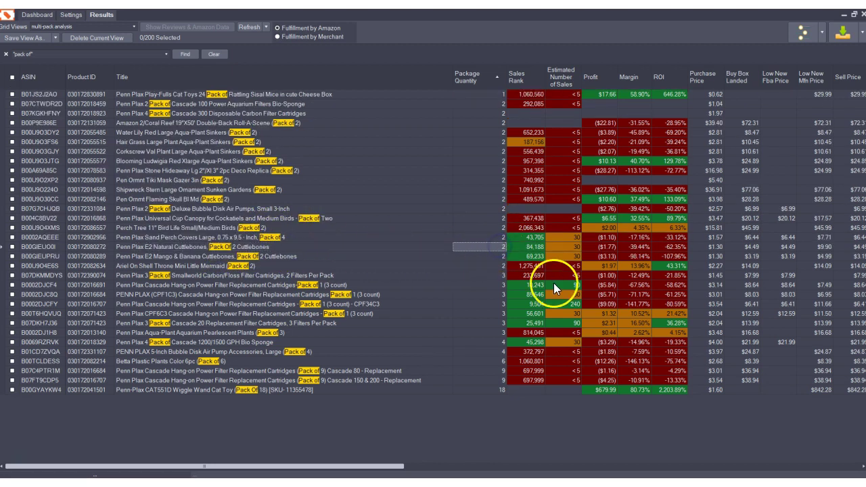
click(500, 247)
text(4)
key(Return)
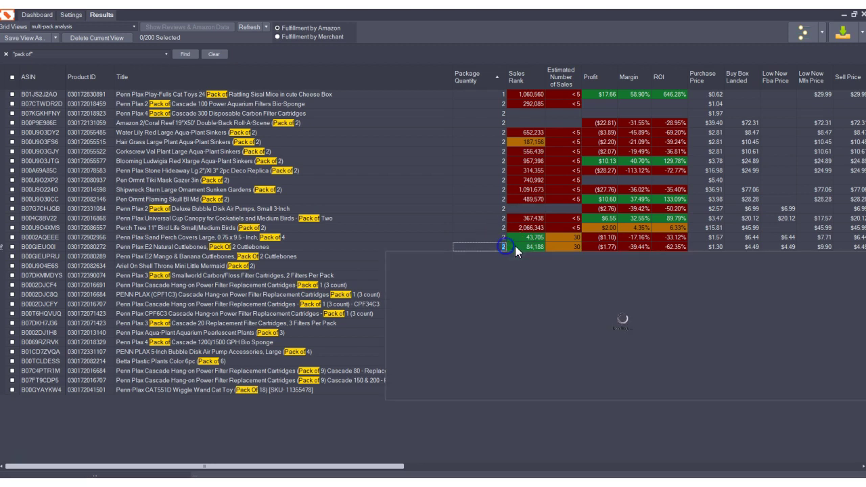
mouse_move(514, 246)
click(475, 250)
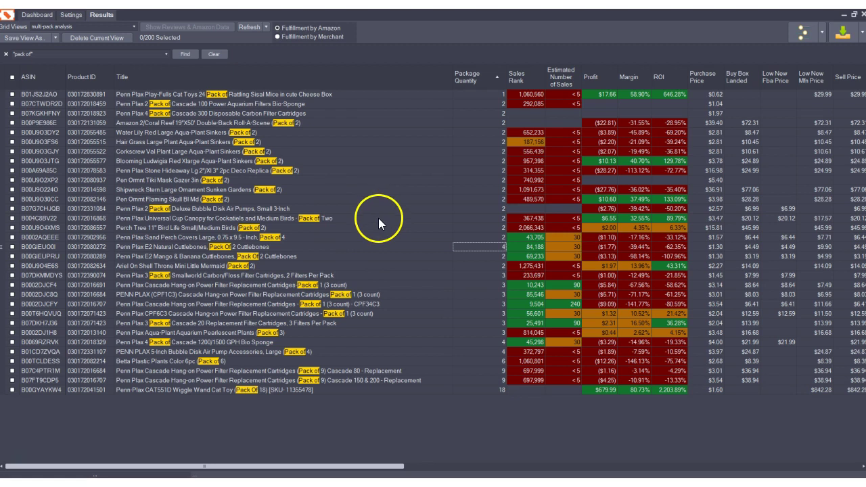
click(422, 217)
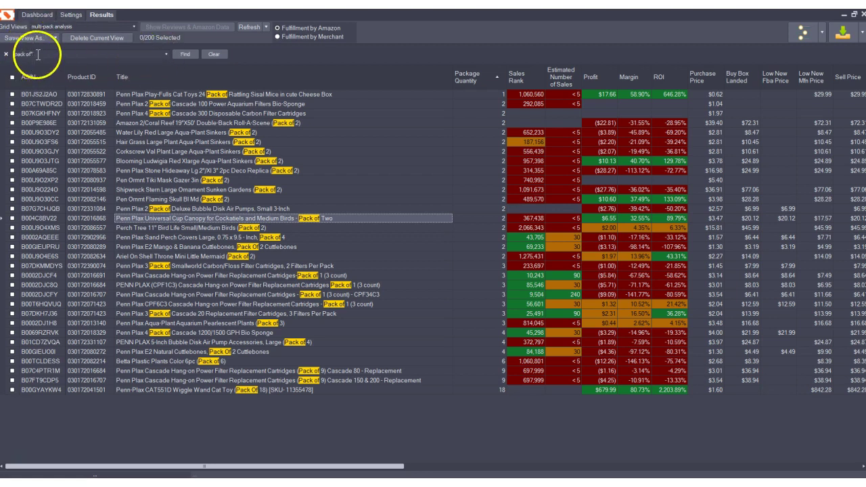
Close the "pack of" search and search the full results for the exact phrase "set of"
click(6, 53)
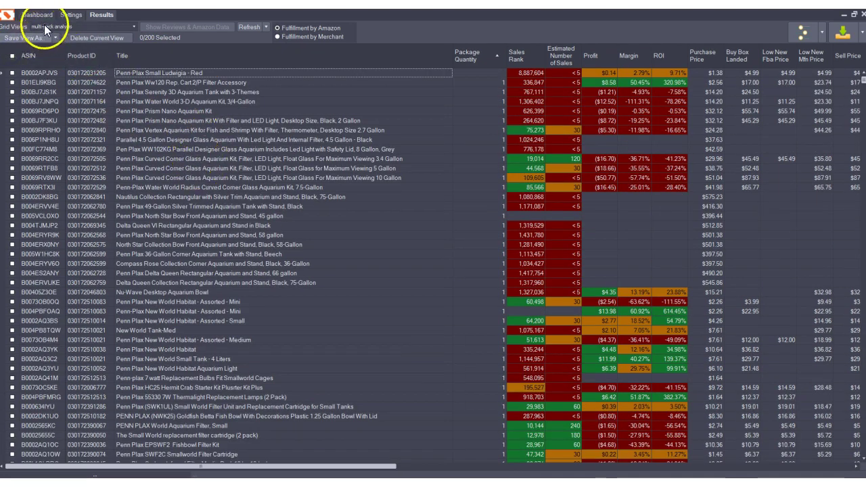
right_click(229, 54)
click(294, 174)
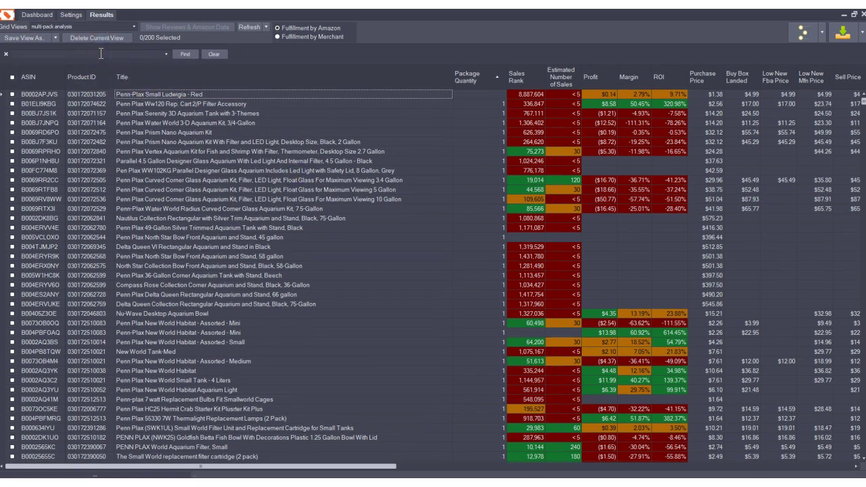
text(pet)
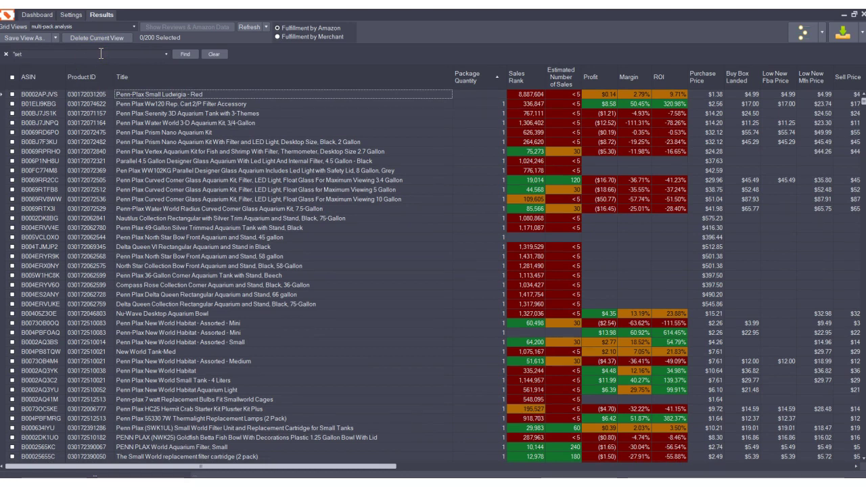
text( of")
key(Return)
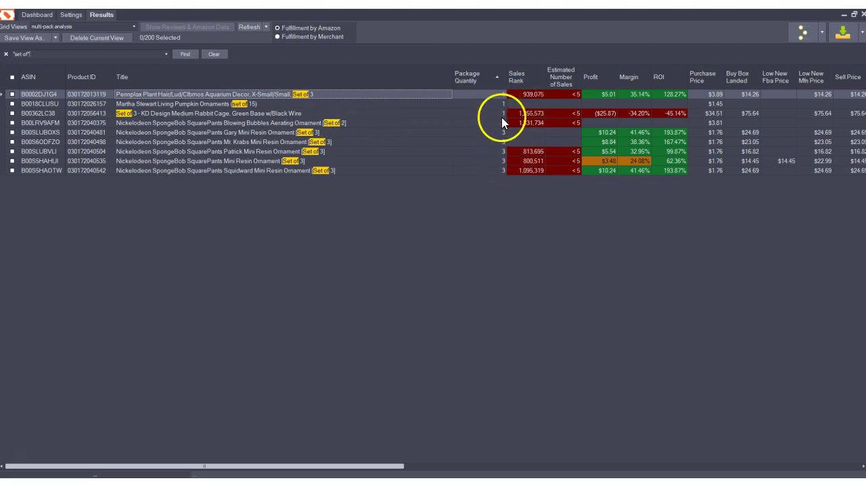
Set the package quantity of the Pennplax Plant Hair/Lud/Clbmos Aquarium Decor (Set of 3) to 3
click(498, 94)
click(500, 94)
text(3)
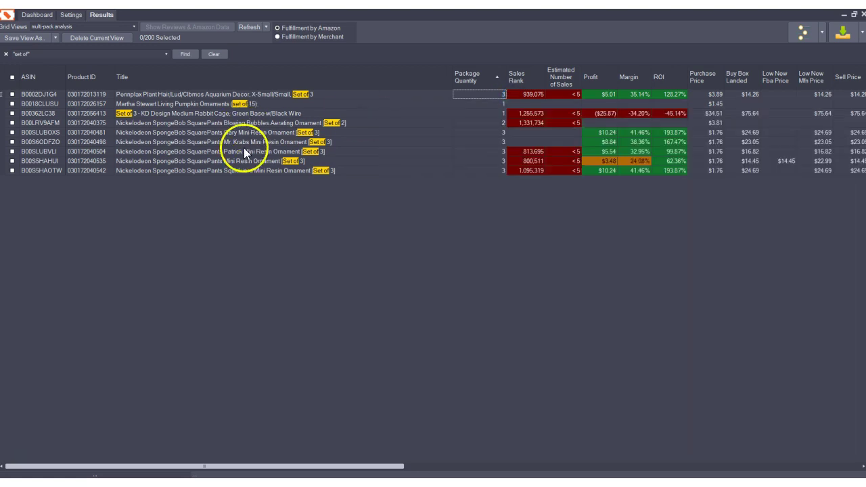
key(Down)
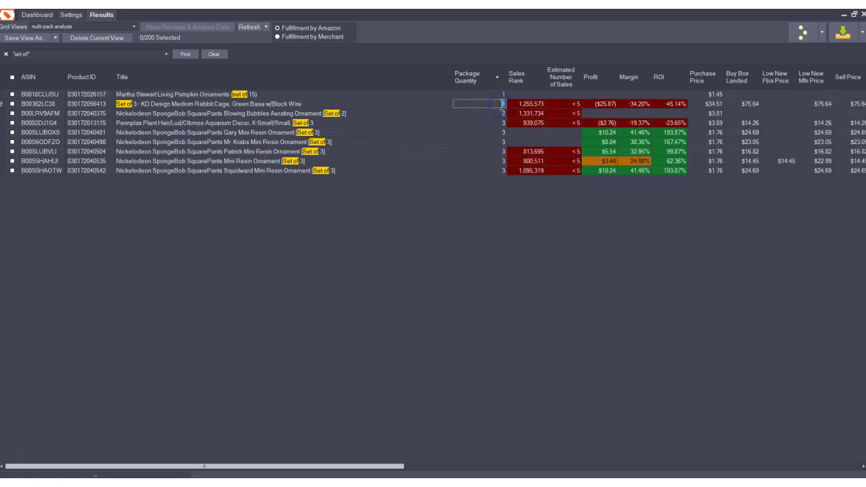
Set the package quantity to 15 for the KD Design Medium Rabbit Cage and the Martha Stewart Living Pumpkin Ornaments, and close the search
text(15)
click(469, 201)
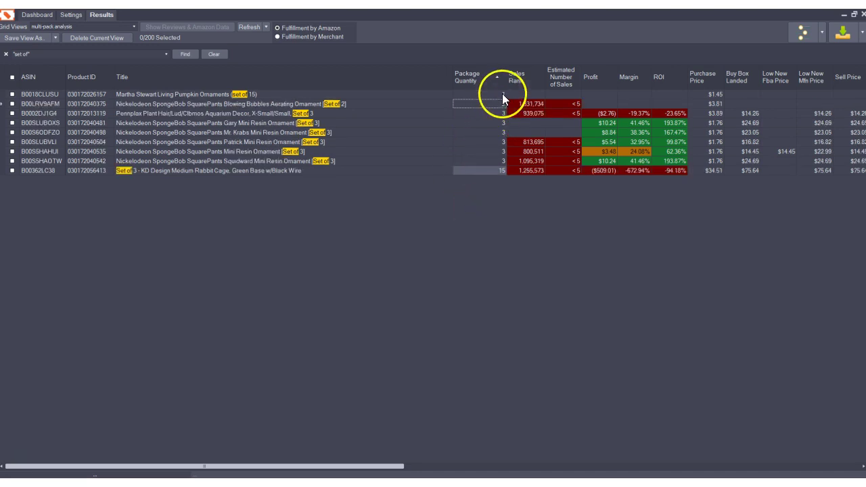
click(504, 95)
text(15)
click(422, 239)
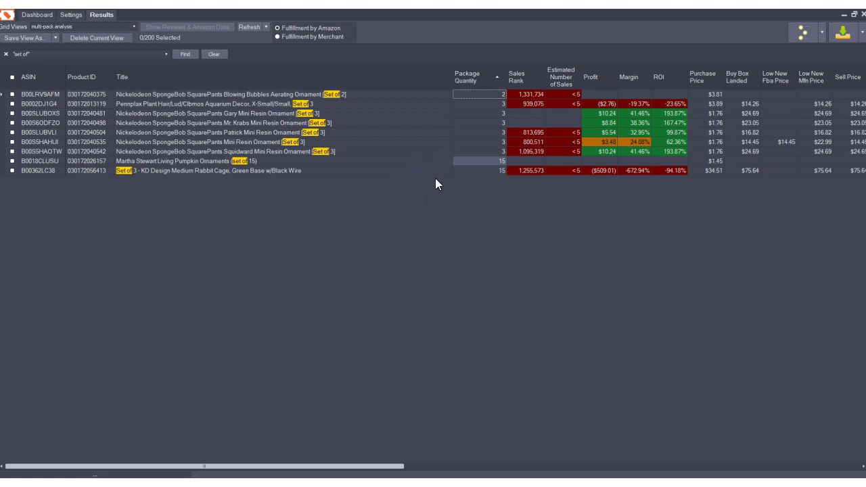
click(7, 55)
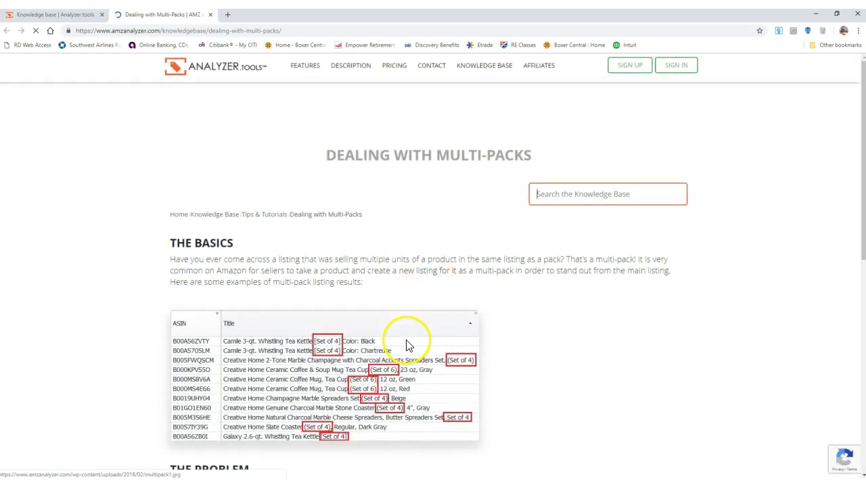
Read the Dealing with Multi-Packs knowledge base article on the problem, solution and limitations, and return to the results grid
scroll(386, 246, down, 6)
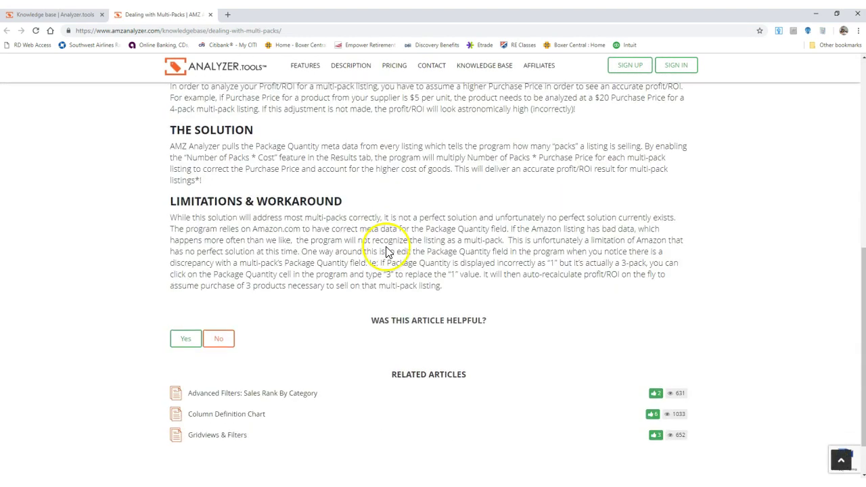
scroll(386, 251, down, 2)
scroll(387, 253, up, 4)
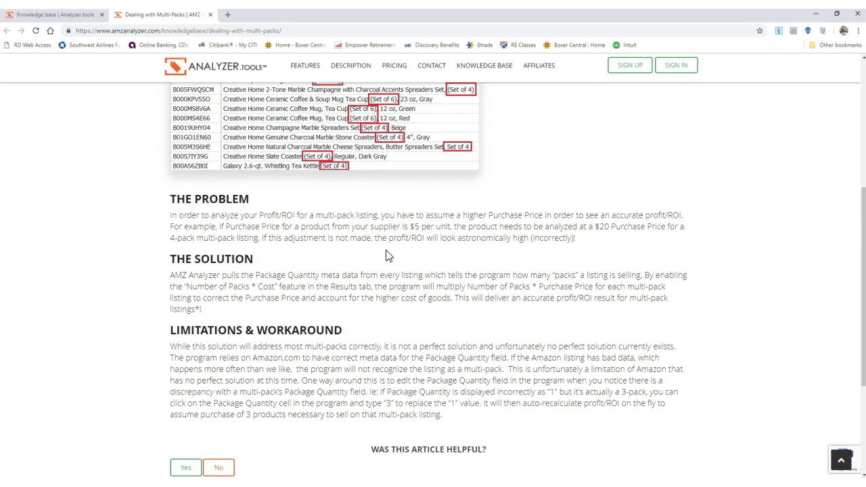
scroll(387, 255, up, 1)
scroll(386, 254, up, 3)
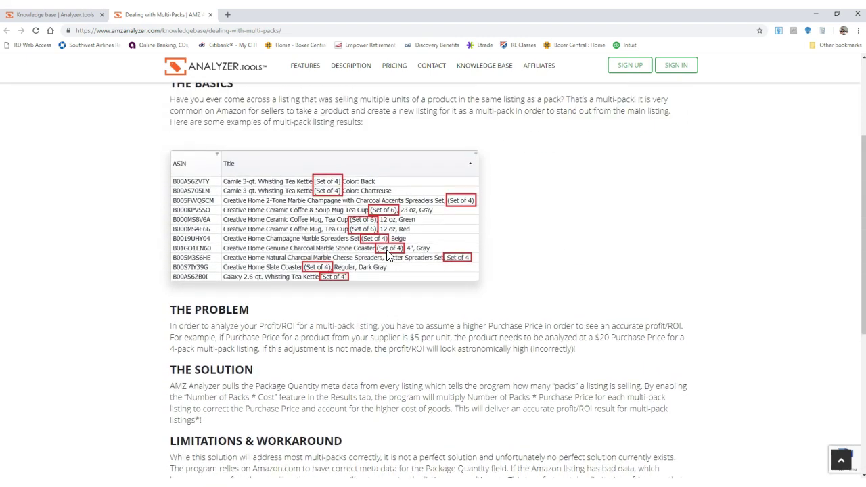
scroll(376, 228, up, 1)
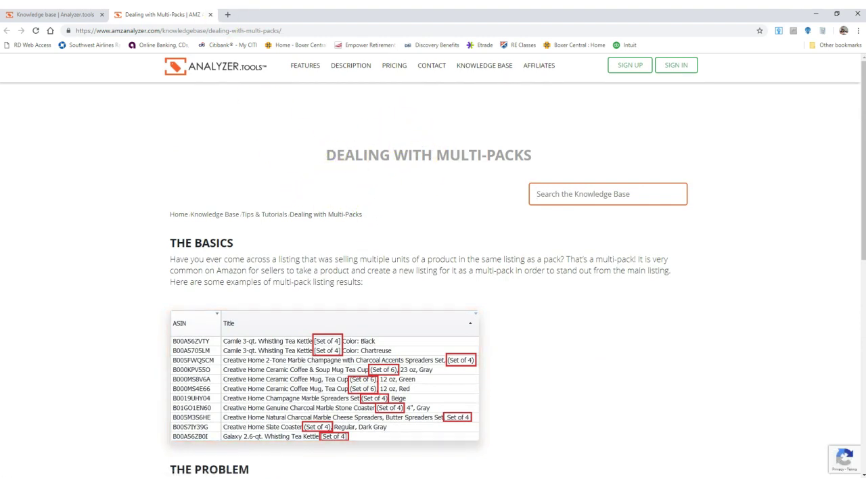
click(814, 18)
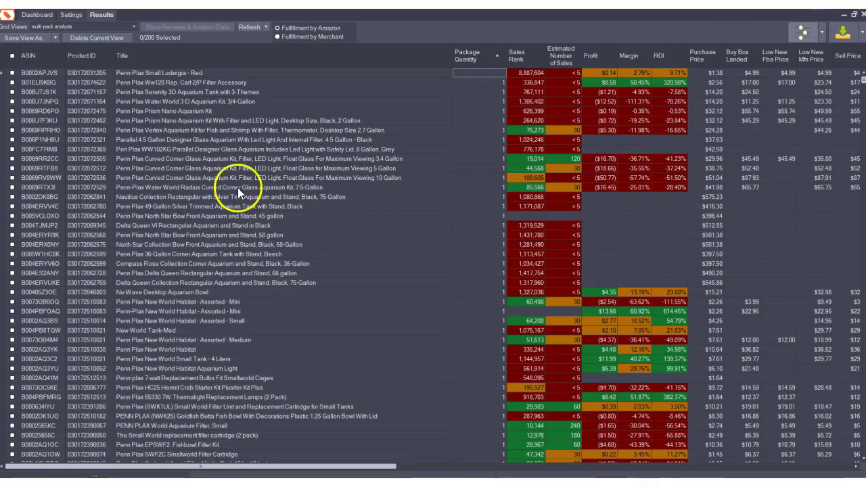